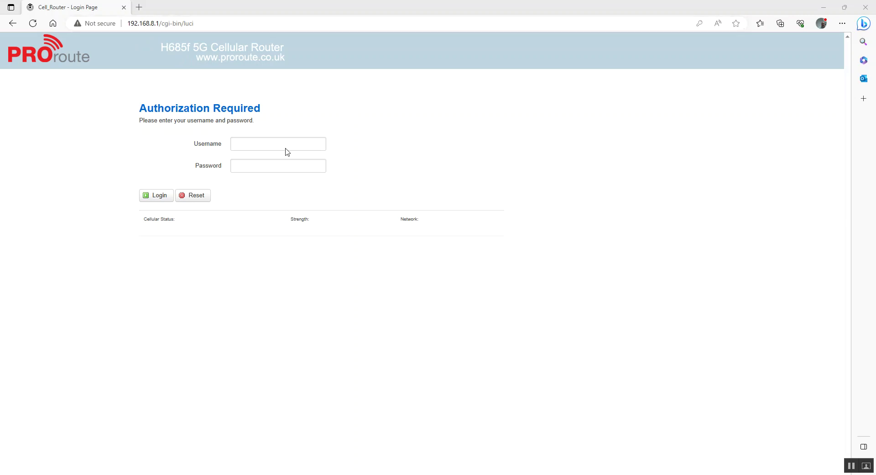
Log in to the router as admin with the administrator password.
click(255, 142)
text(admin)
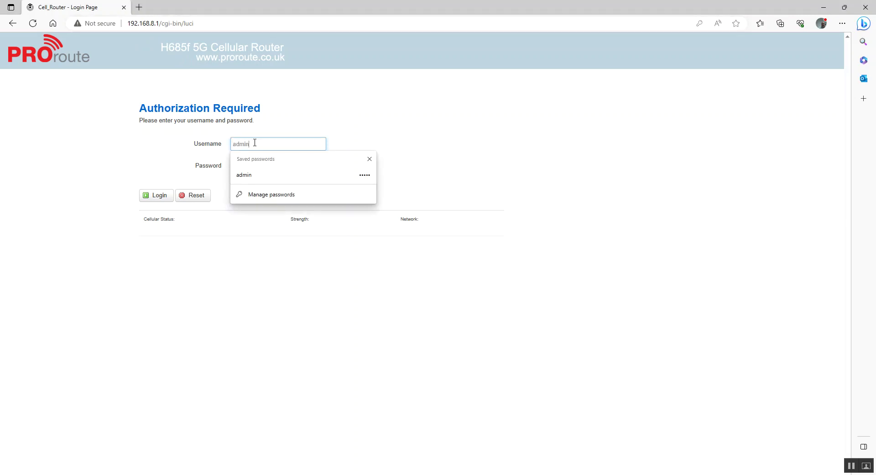
key(Tab)
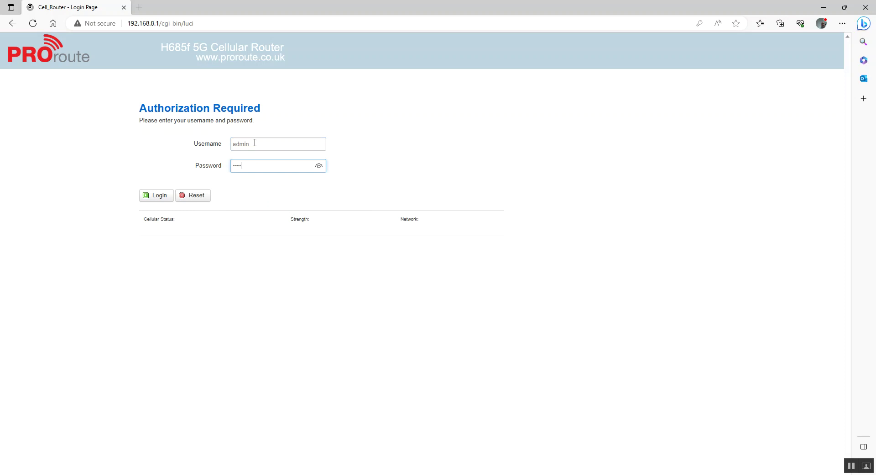
key(Return)
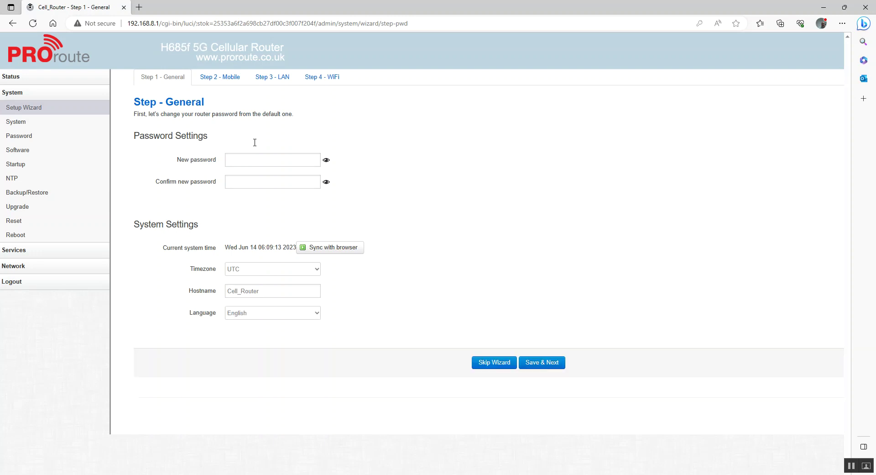
Enter and confirm a new router password, then save the wizard's General step.
click(252, 162)
text(•)
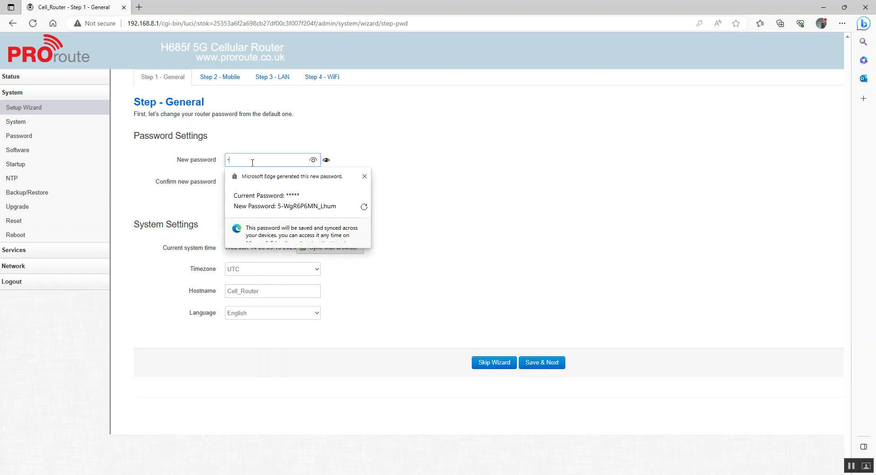
text(••••••)
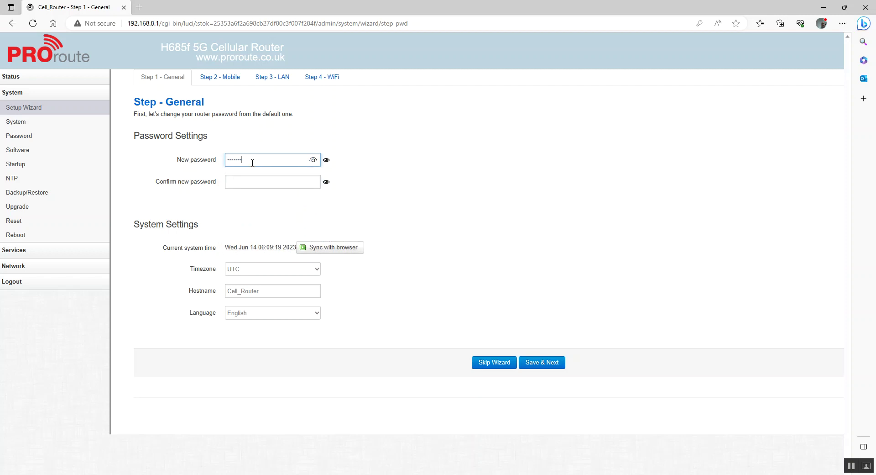
click(315, 160)
click(238, 183)
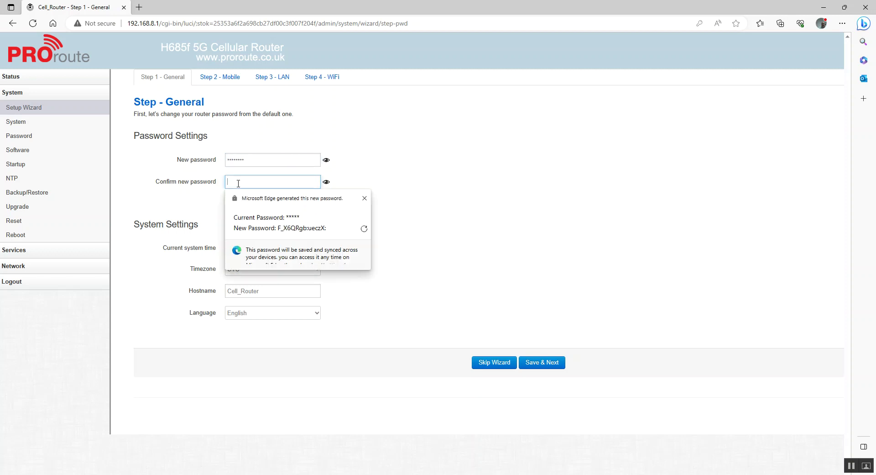
text(••••••)
click(313, 182)
click(381, 170)
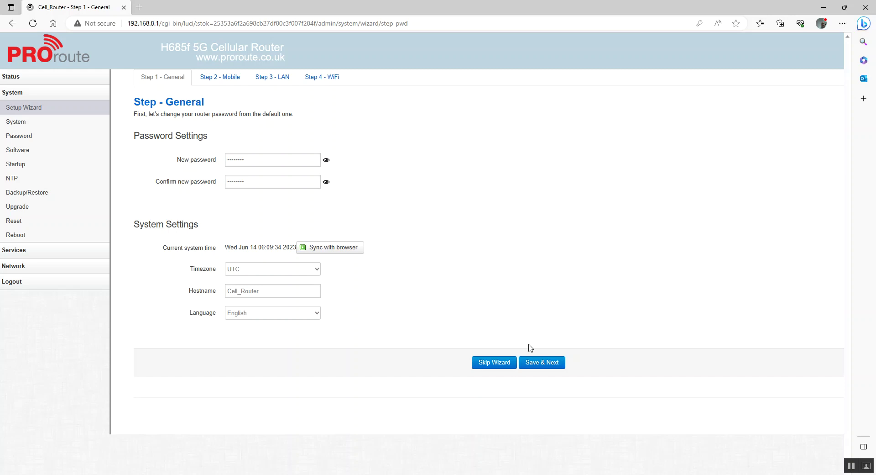
click(549, 365)
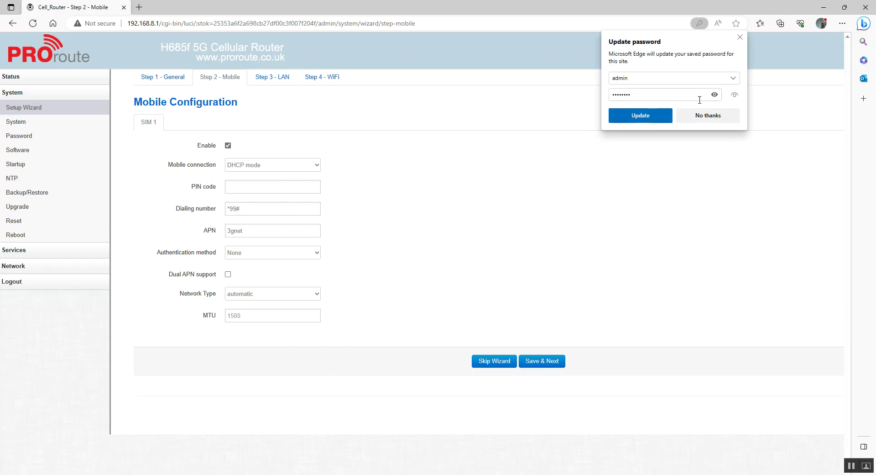
Set the APN to fast.vpn with PAP authentication.
click(714, 118)
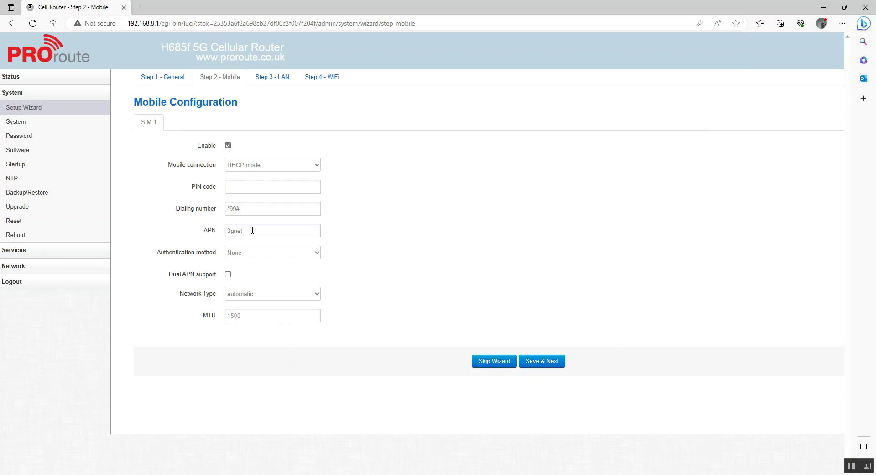
double_click(253, 230)
text(fast.vpn)
click(318, 253)
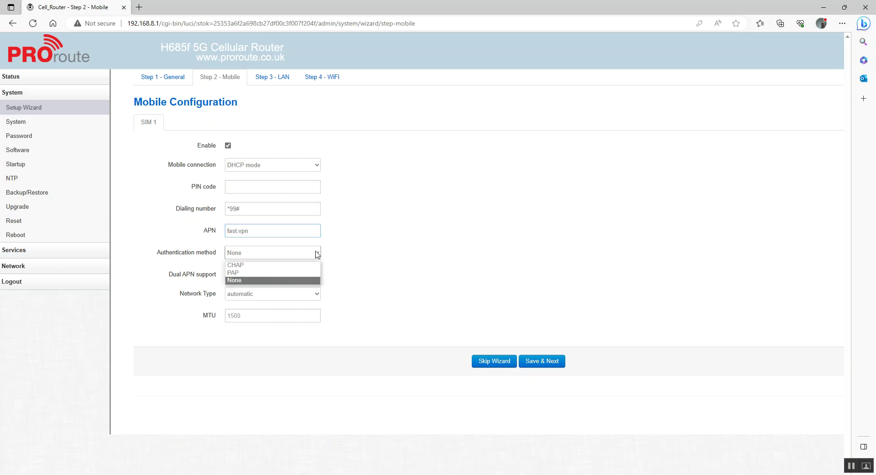
click(285, 272)
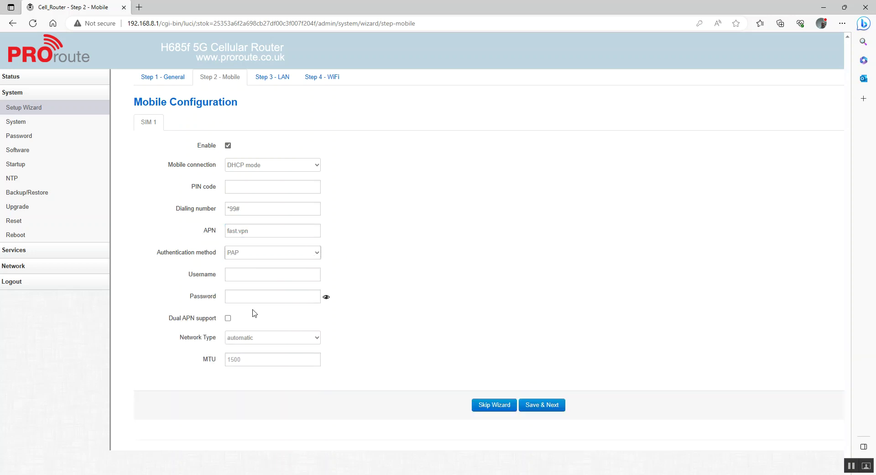
click(316, 253)
click(318, 254)
Enter the APN username and password and save the mobile settings.
click(255, 277)
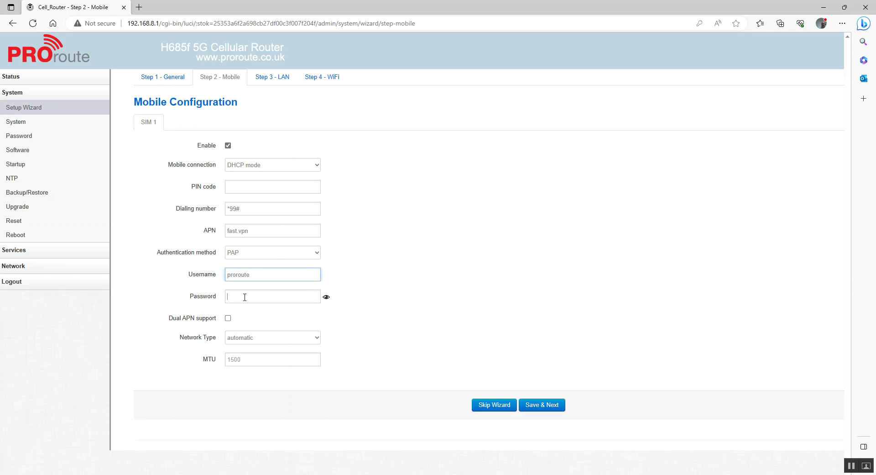
click(244, 296)
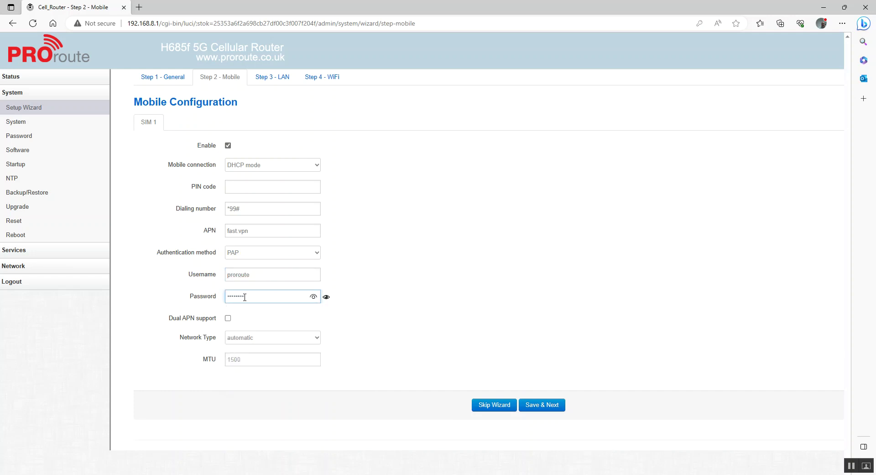
click(547, 406)
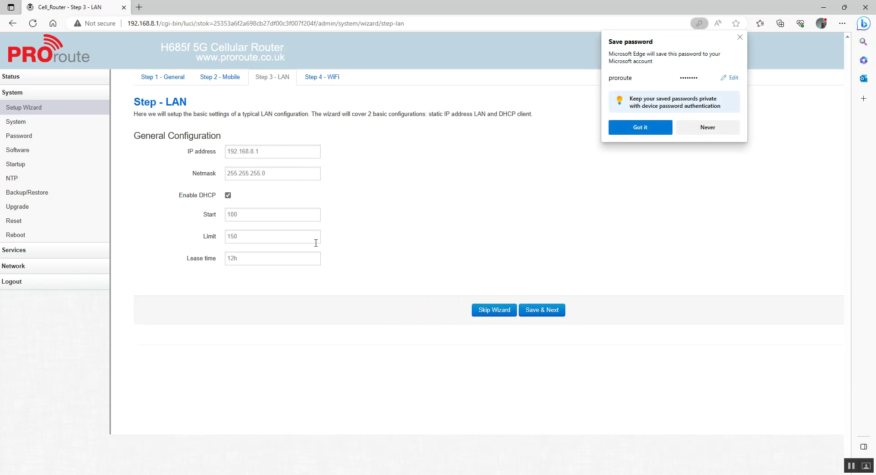
Change the LAN IP address to 192.168.1.1 and save the LAN step.
click(711, 127)
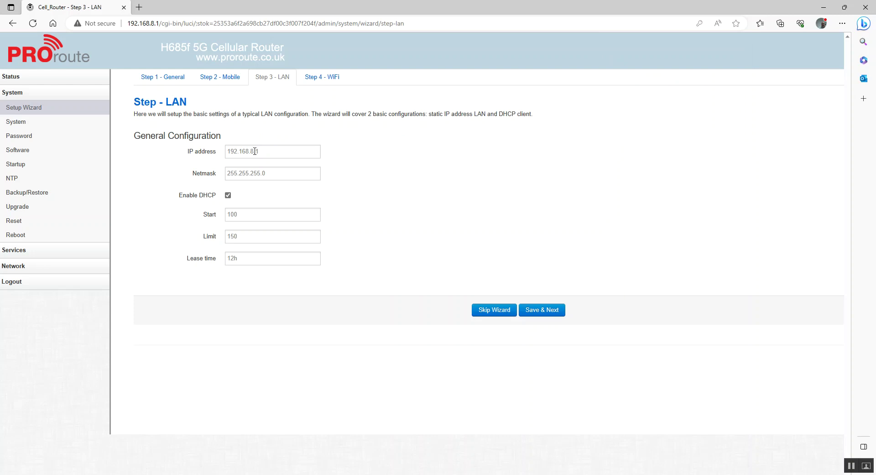
key(BackSpace)
text(1)
click(543, 313)
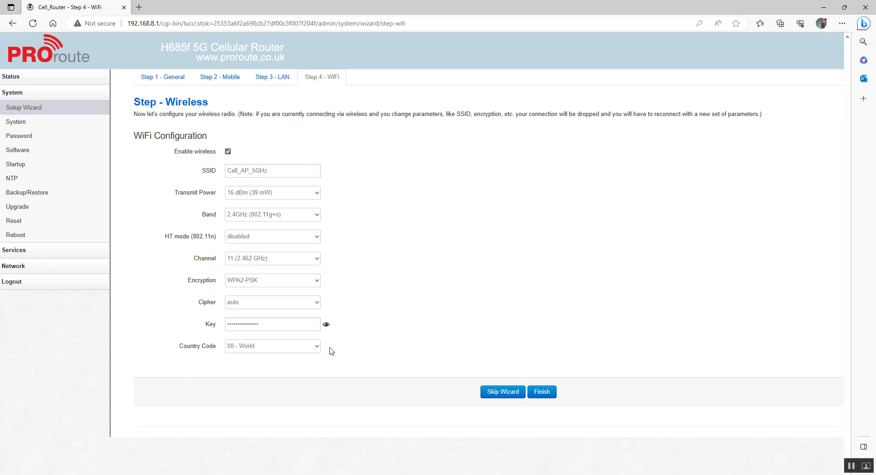
Give the Cell_AP_5GHz network a new WPA2-PSK key and finish the wizard.
click(326, 324)
triple_click(291, 326)
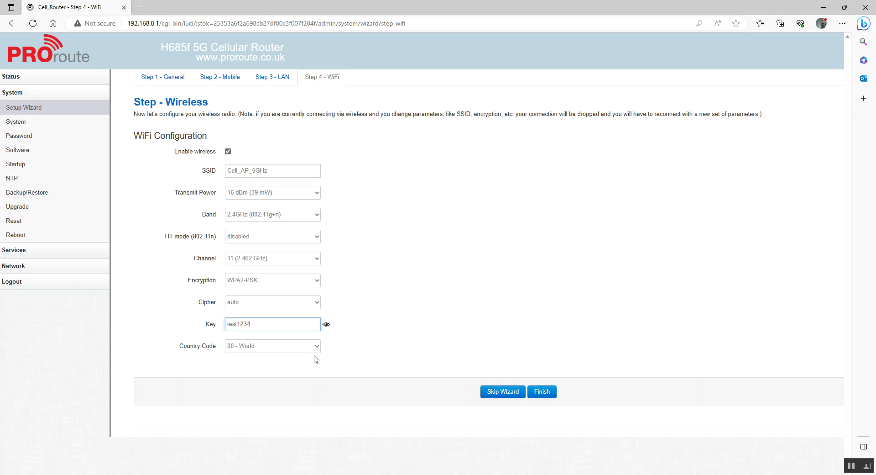
click(548, 392)
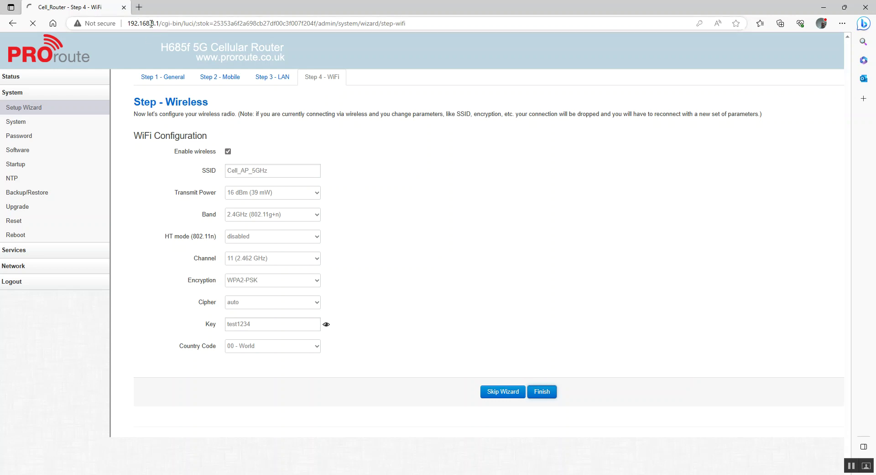
Load the router's login page at 192.168.1.1.
drag(151, 23, 470, 112)
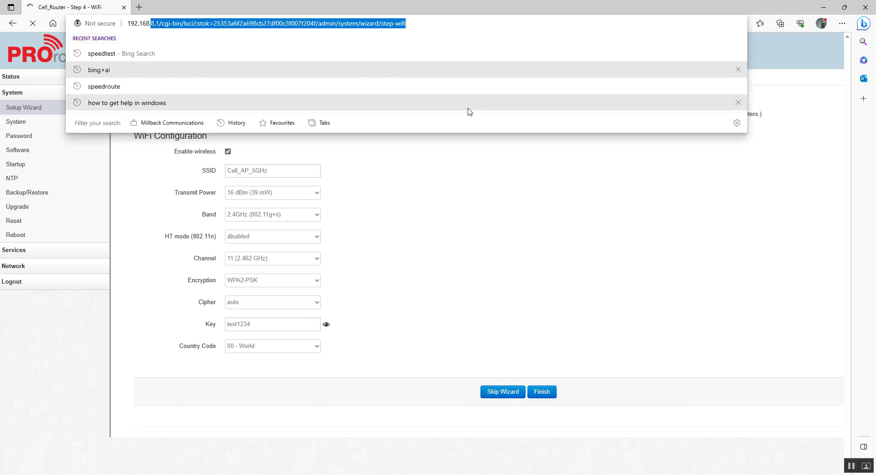
text(1.1)
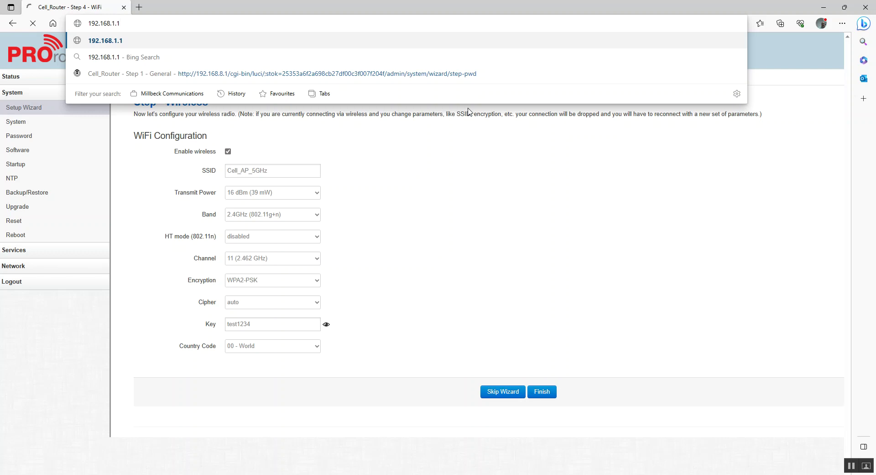
key(Return)
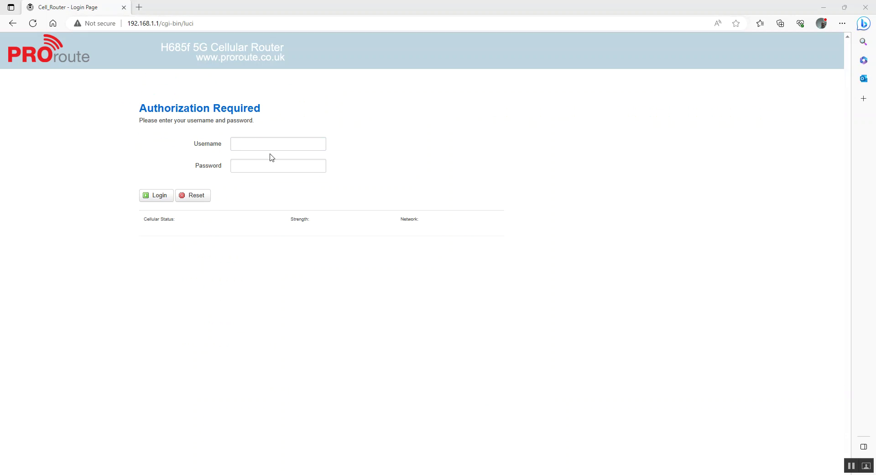
Log in as admin with the new router password.
click(249, 142)
text(admin)
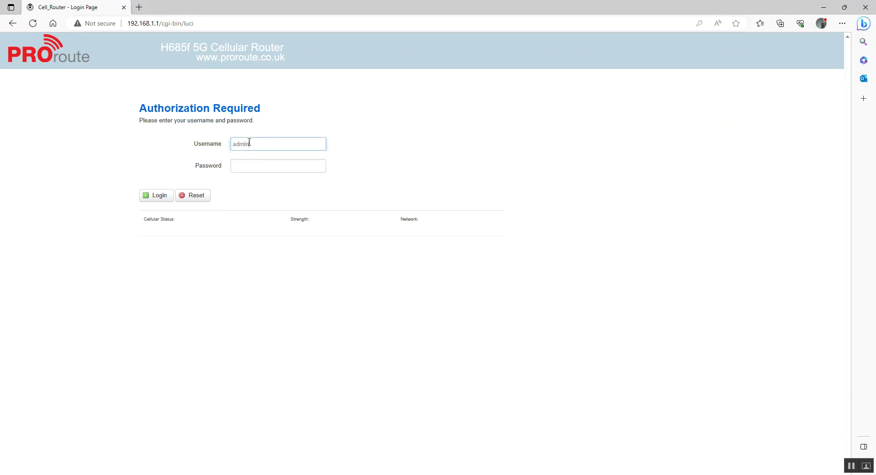
key(Tab)
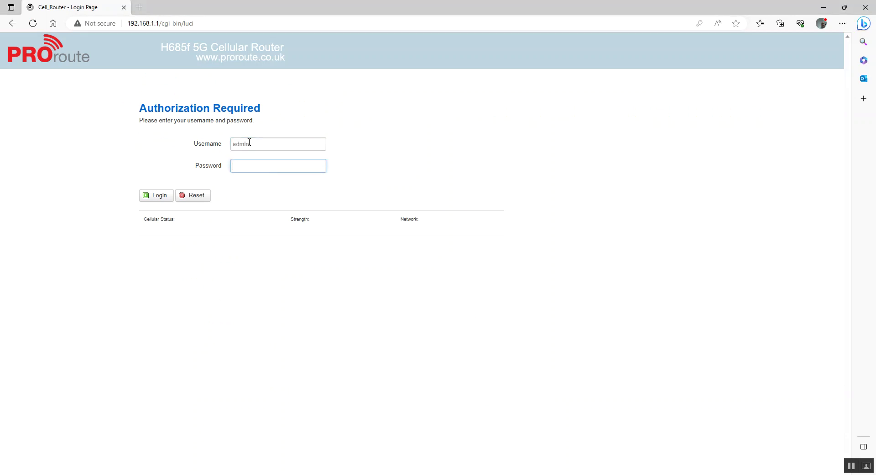
text(••••••••)
click(319, 166)
click(155, 196)
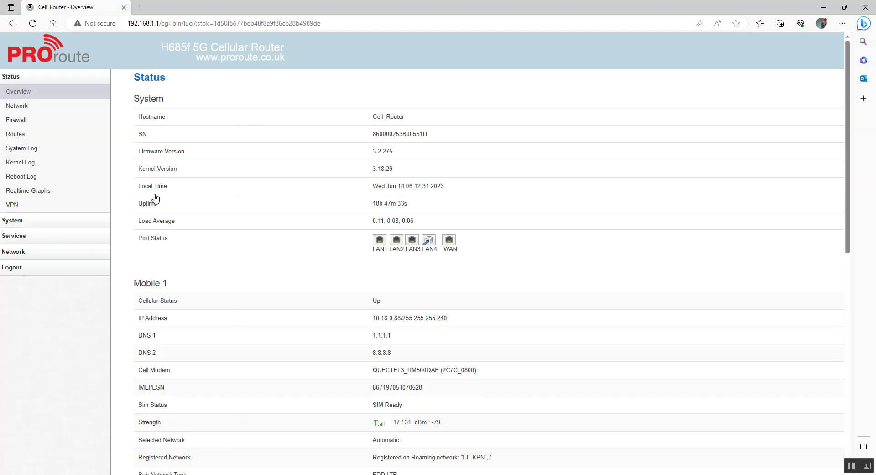
scroll(441, 384, down, 3)
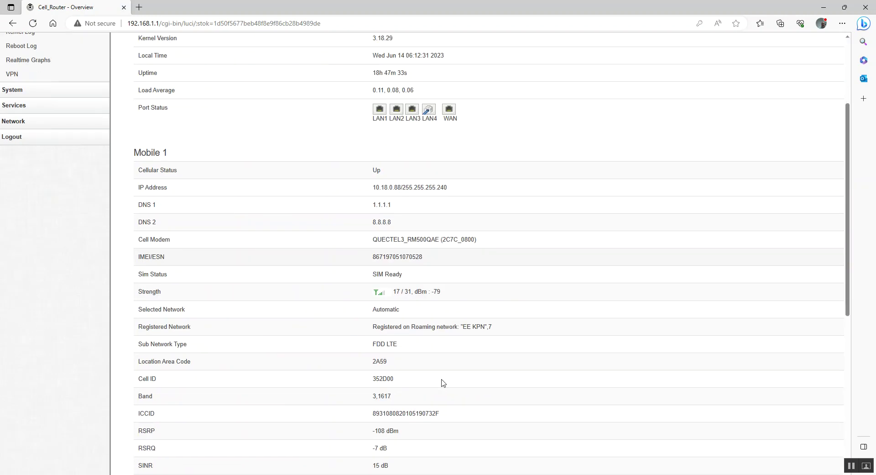
drag(505, 328, 352, 332)
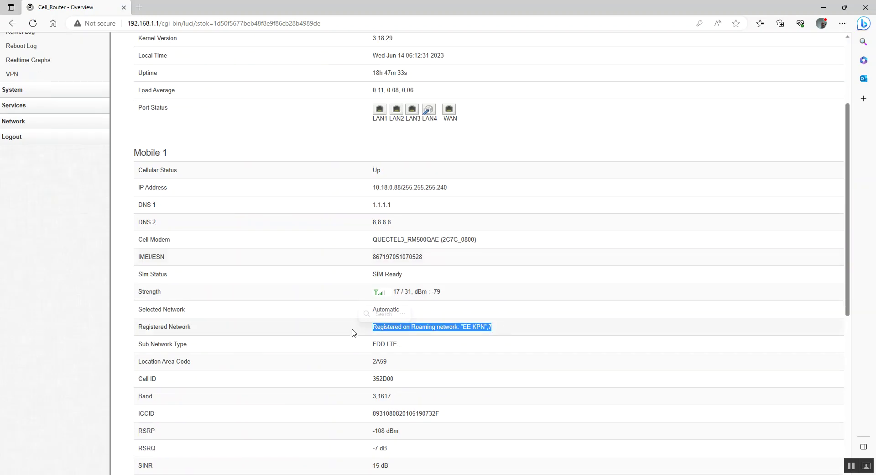
scroll(317, 277, up, 3)
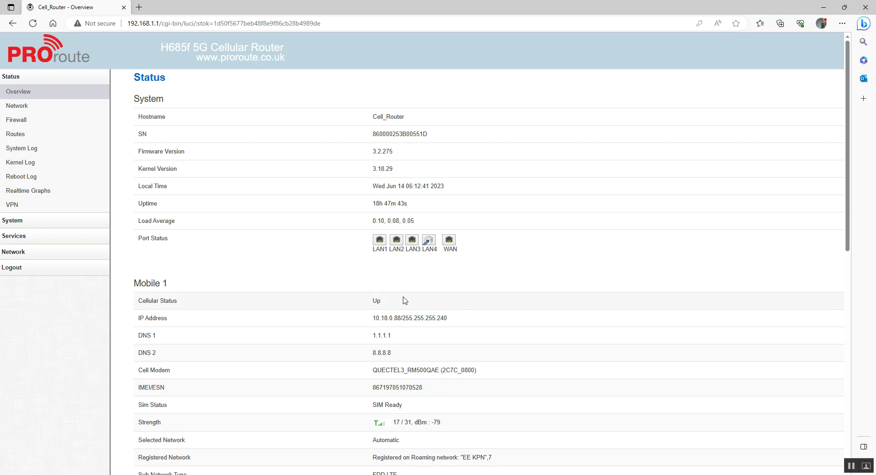
double_click(376, 300)
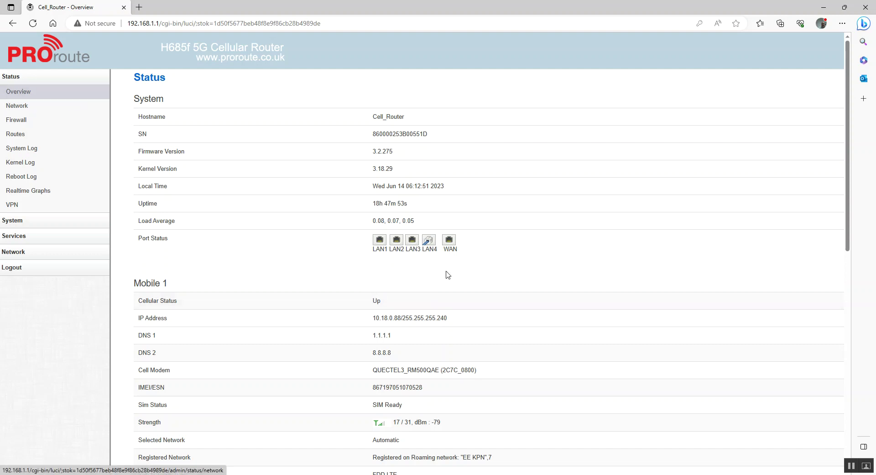
triple_click(400, 318)
scroll(324, 371, down, 3)
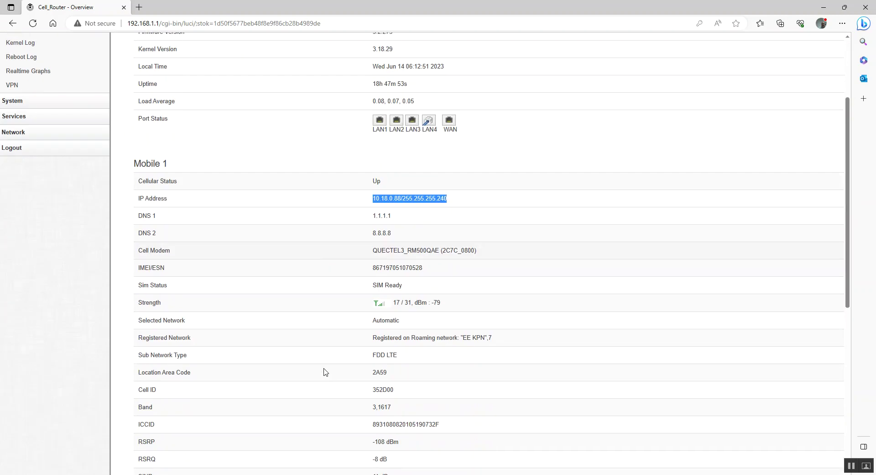
drag(526, 333, 357, 333)
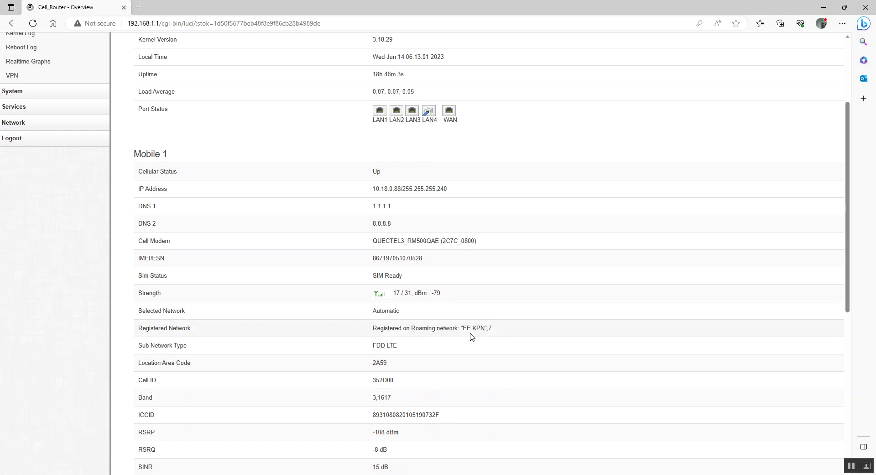
drag(420, 344, 370, 350)
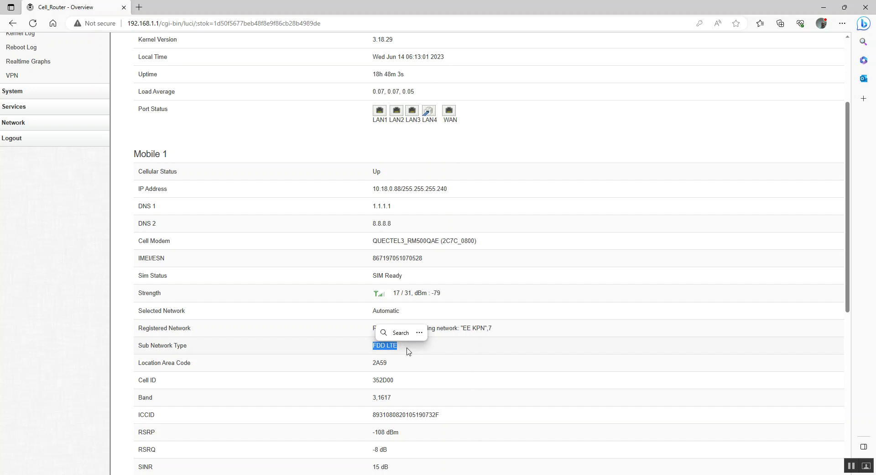
scroll(408, 351, down, 3)
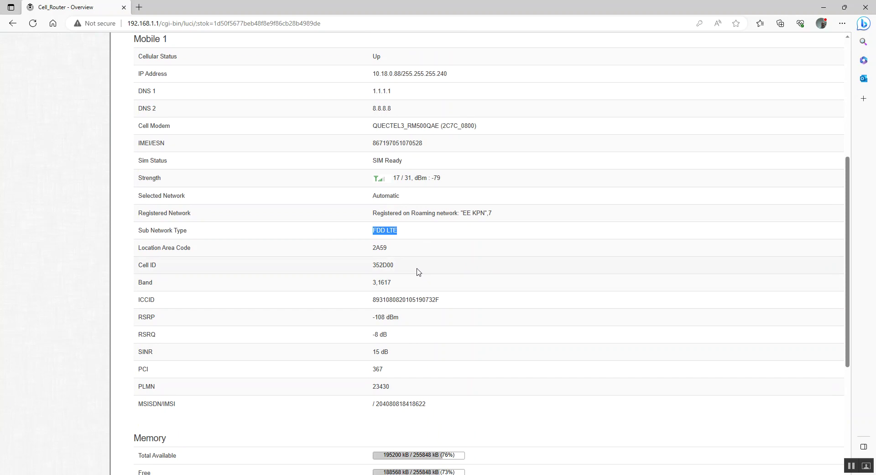
drag(416, 271, 352, 269)
drag(412, 286, 360, 287)
scroll(359, 361, down, 2)
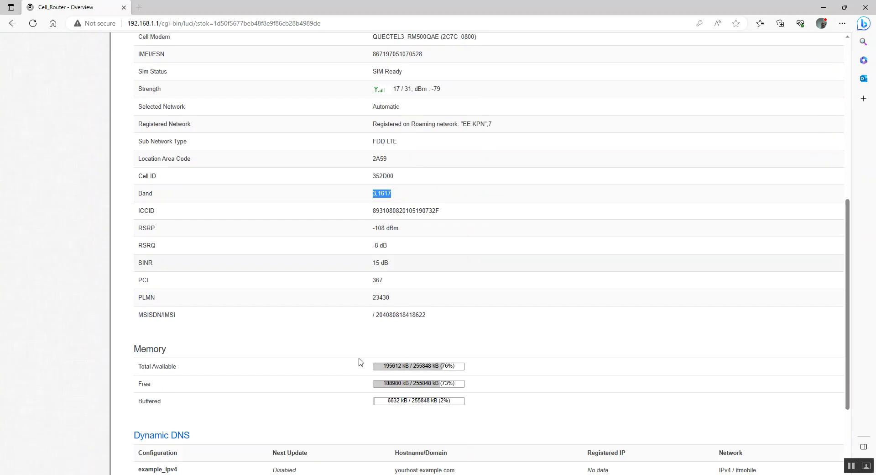
scroll(359, 362, up, 7)
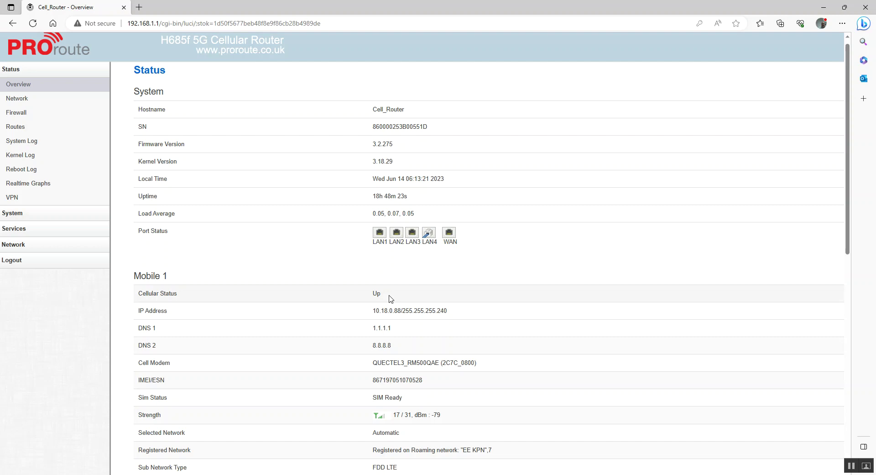
Open Network > Mobile, then go to the Firewall general settings.
click(20, 246)
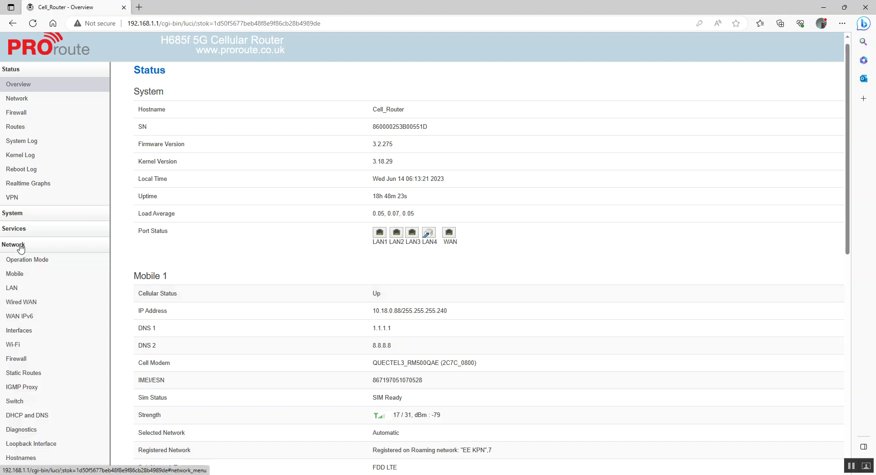
click(15, 276)
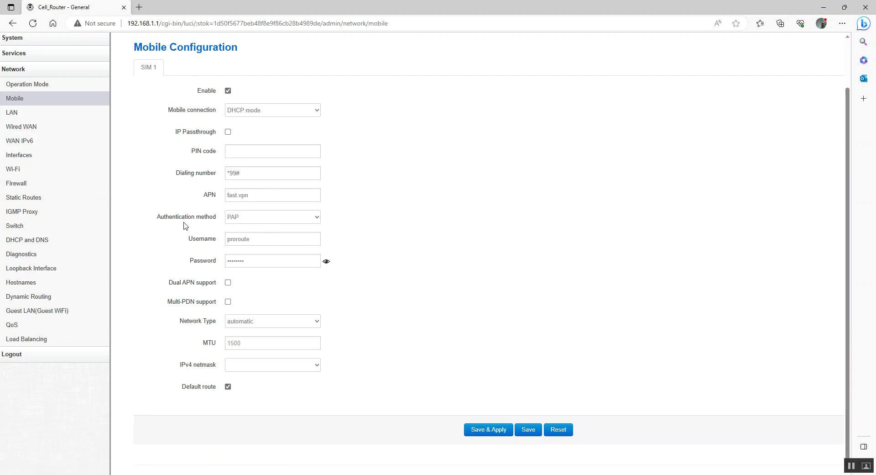
scroll(152, 190, up, 2)
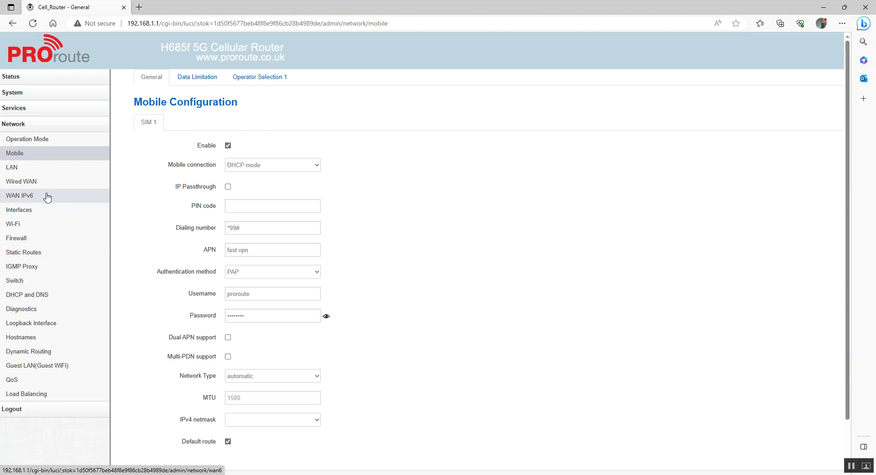
click(25, 239)
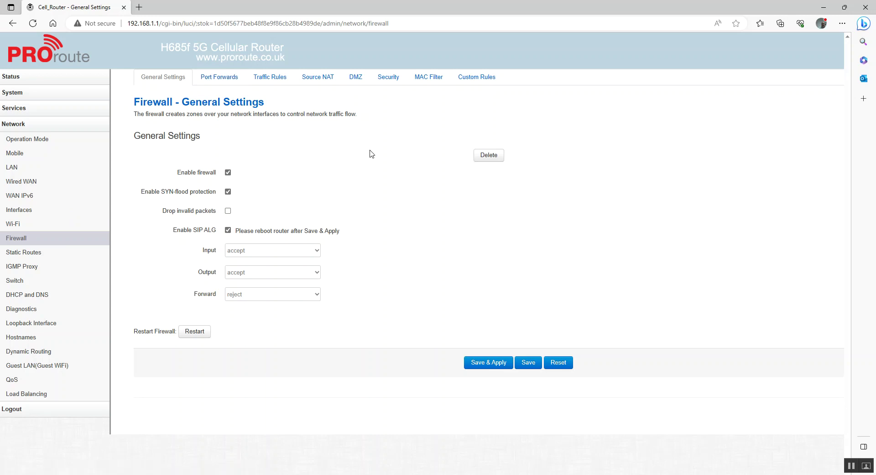
Change the HTTP port on the Firewall Security page to 81 and save.
click(393, 78)
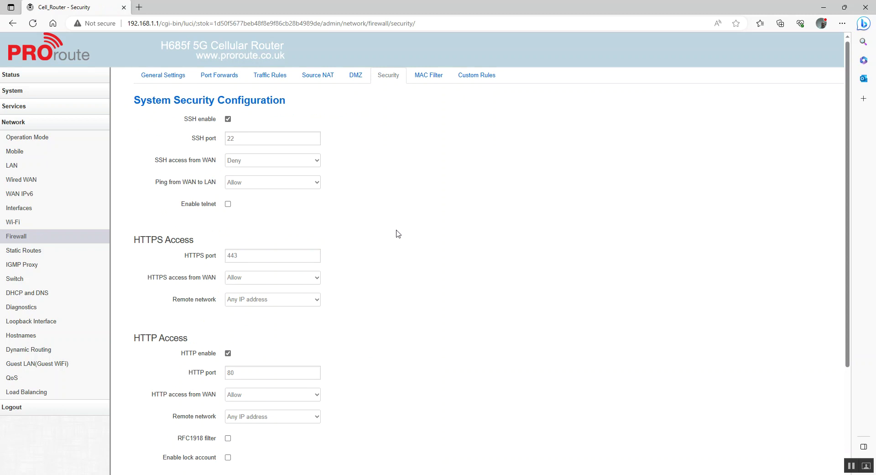
scroll(397, 233, down, 3)
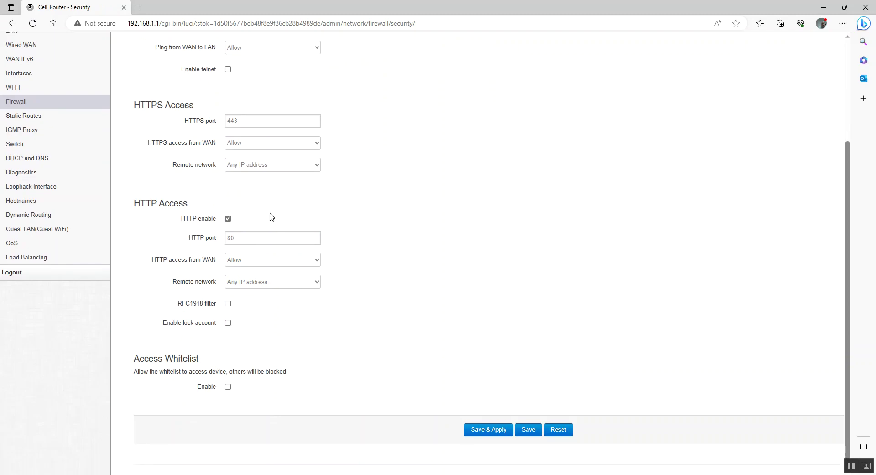
click(243, 236)
scroll(390, 281, up, 3)
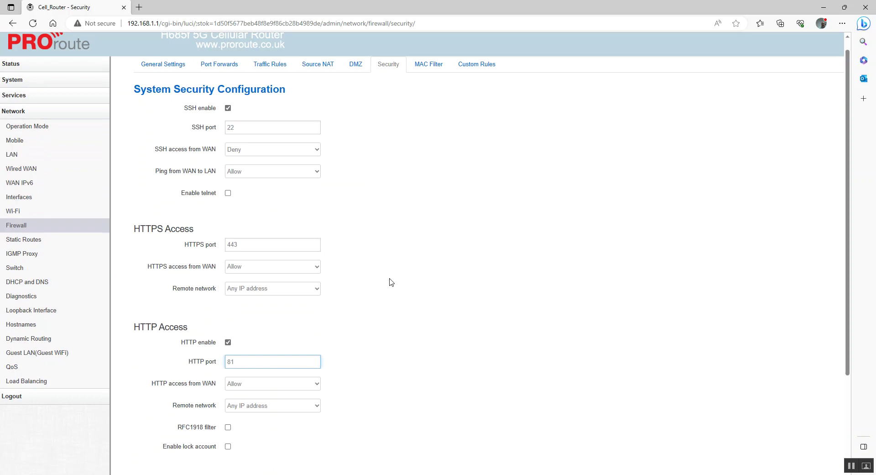
scroll(389, 282, down, 3)
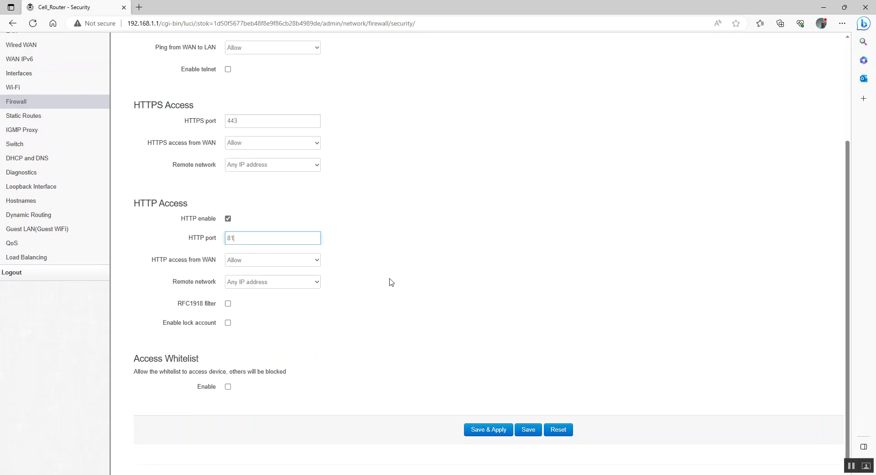
click(527, 429)
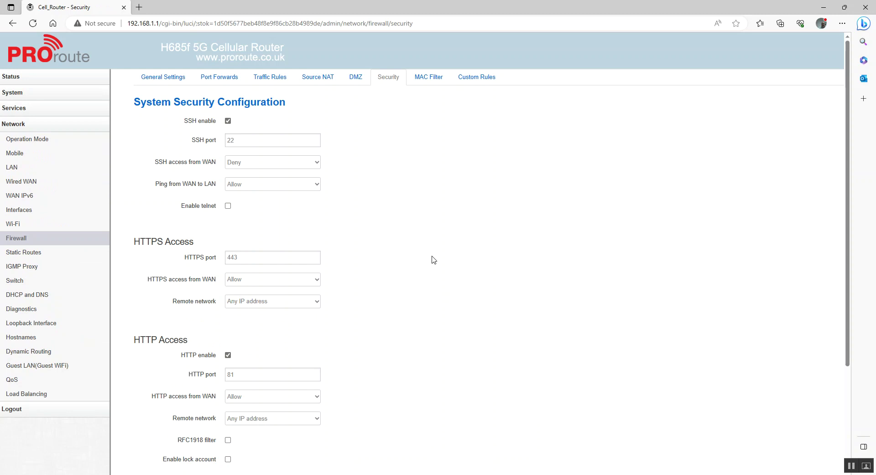
drag(159, 23, 612, 79)
Load the router at 192.168.1.1:81, retrying after the refused connection.
text(:81)
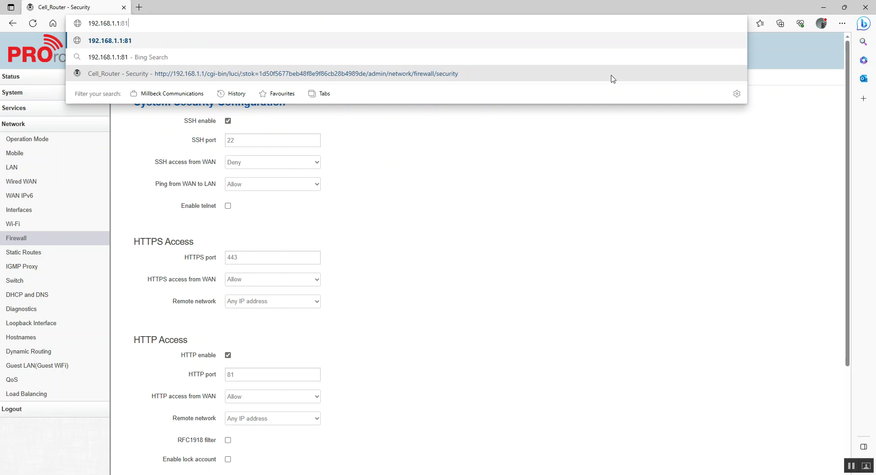
key(Return)
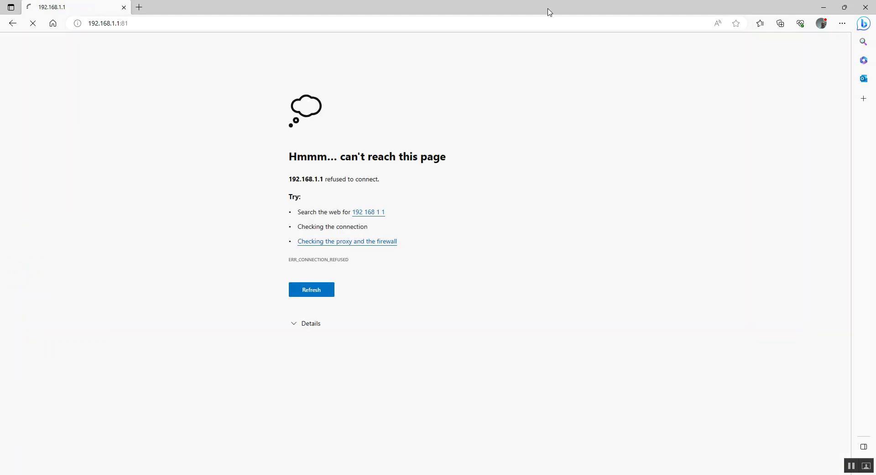
click(351, 24)
key(Return)
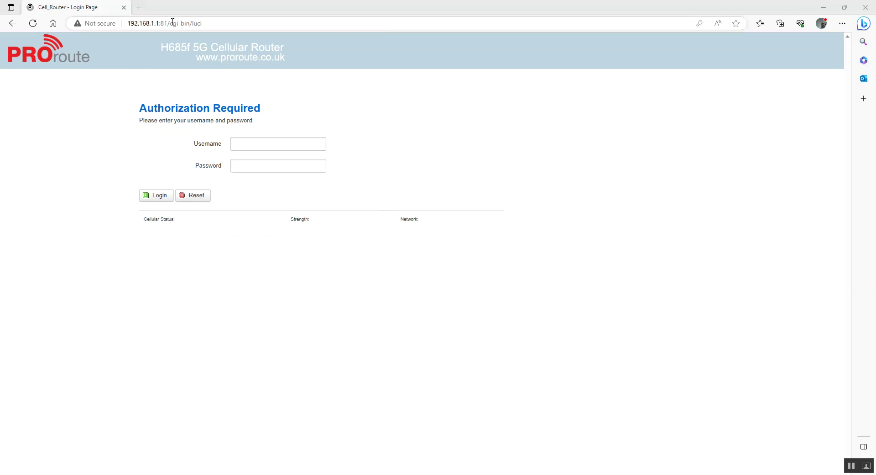
Log in as admin with the router password.
click(250, 141)
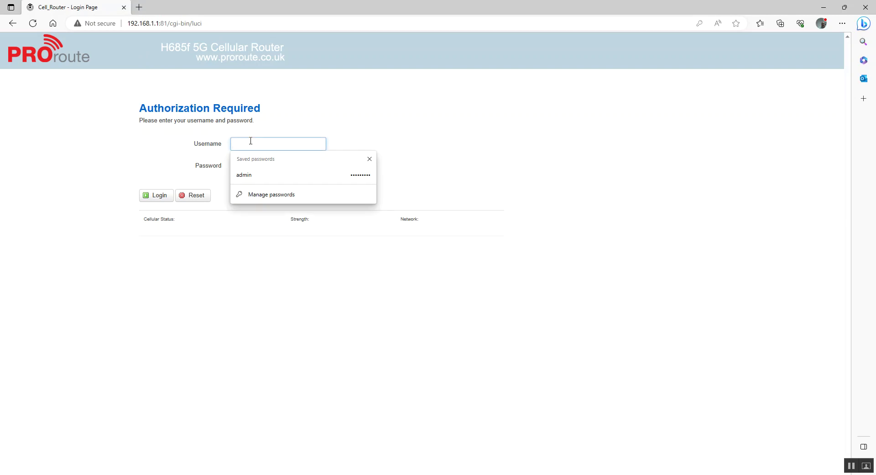
text(admin)
key(Tab)
text(a)
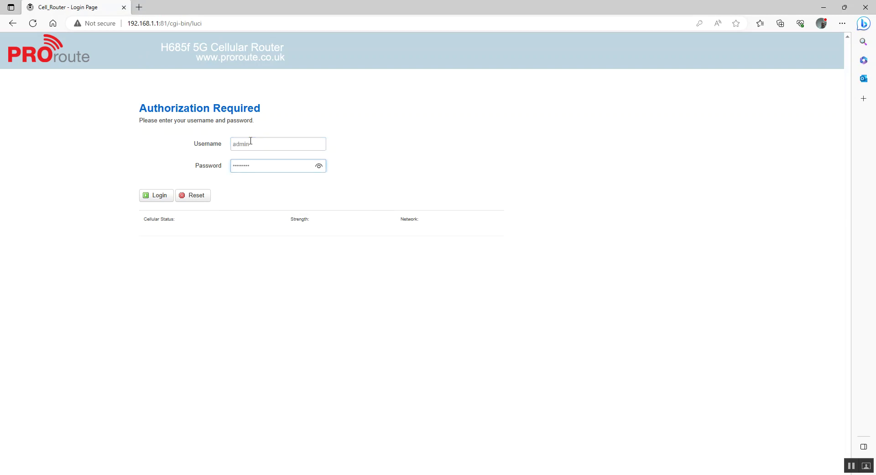
click(160, 198)
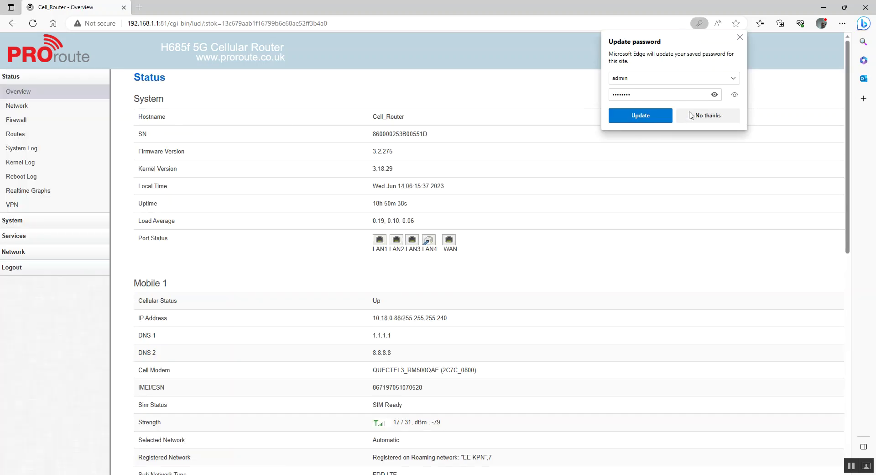
Open the Port Forwards list under Network > Firewall.
click(692, 115)
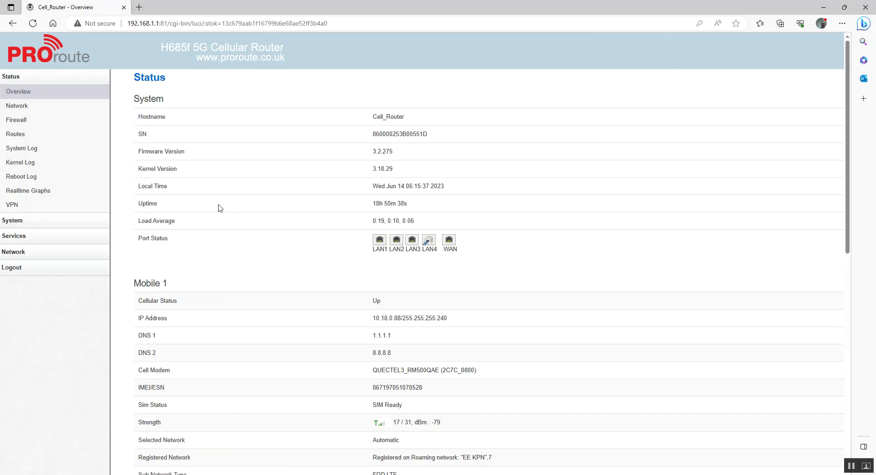
click(29, 254)
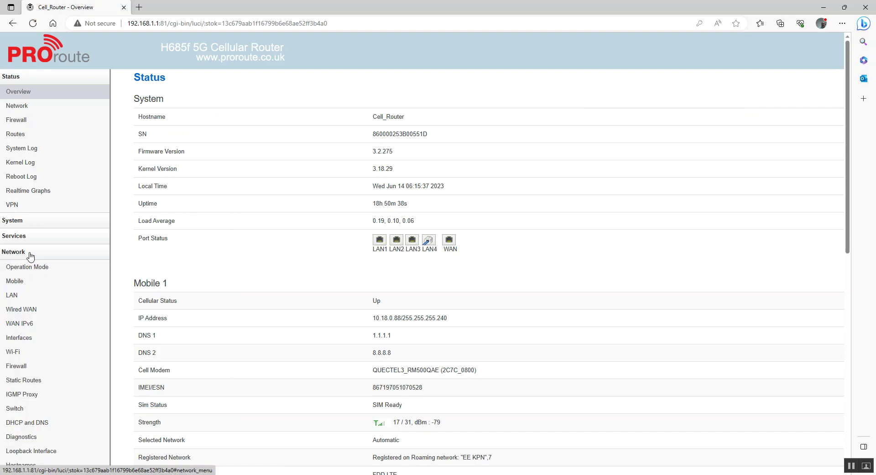
click(21, 368)
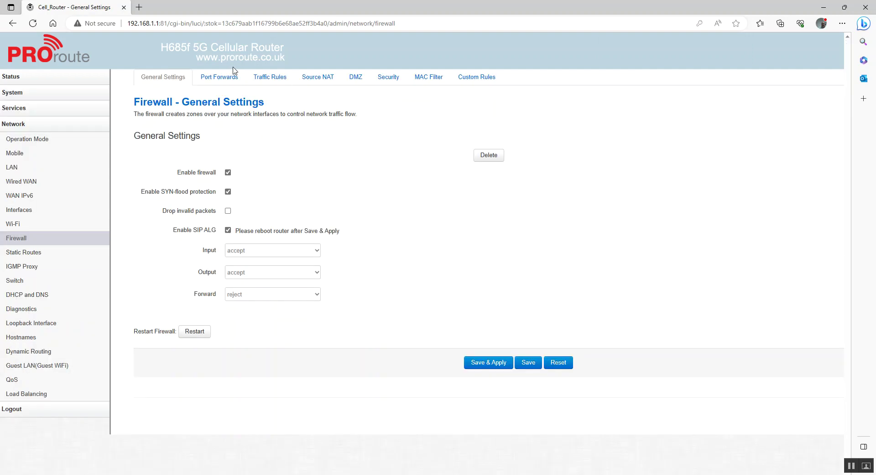
click(218, 76)
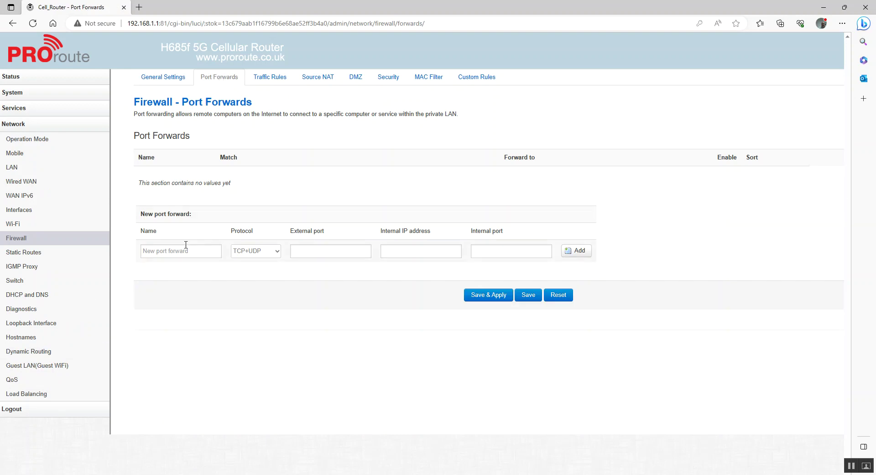
Add a 'CCTV NVR' forward of external port 80 to 192.168.1.100.
click(166, 247)
text(CCTV NVR)
click(323, 250)
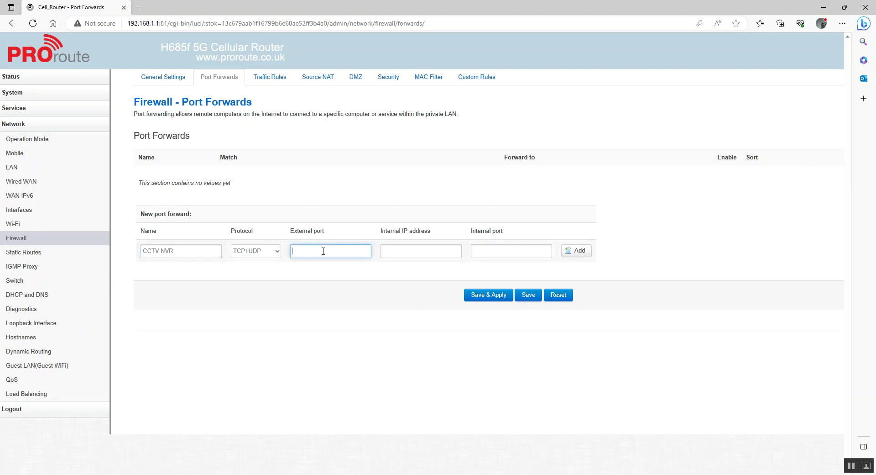
text(80)
click(414, 251)
text(192.1)
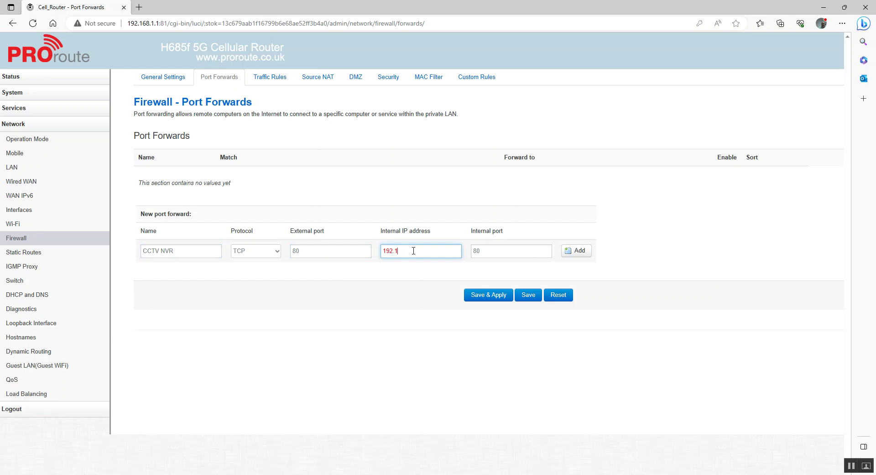
text(68.1.100)
click(584, 252)
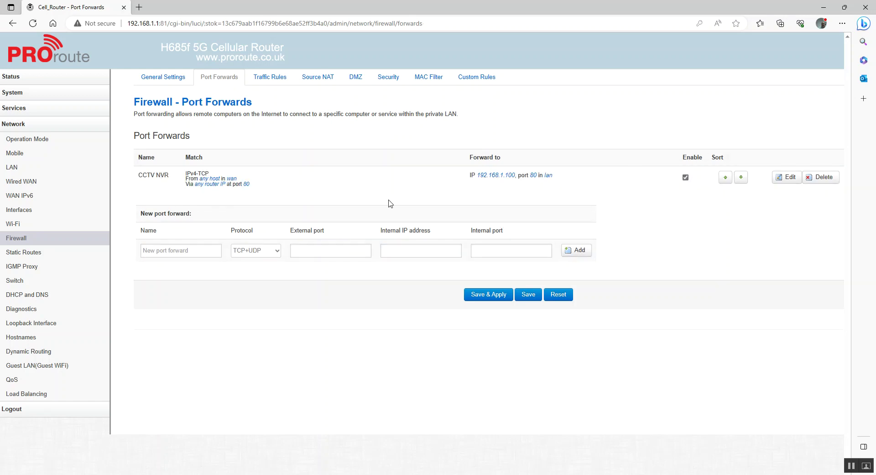
Apply the CCTV NVR port forward from wan port 80 to 192.168.1.100:80.
click(487, 294)
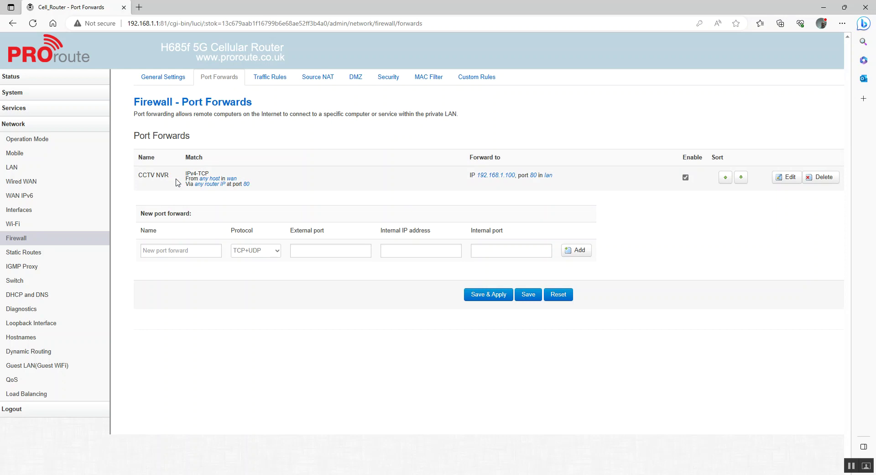
Edit the Cell_AP_5GHz wireless network and replace its network name with CCTV-WiFi.
click(19, 226)
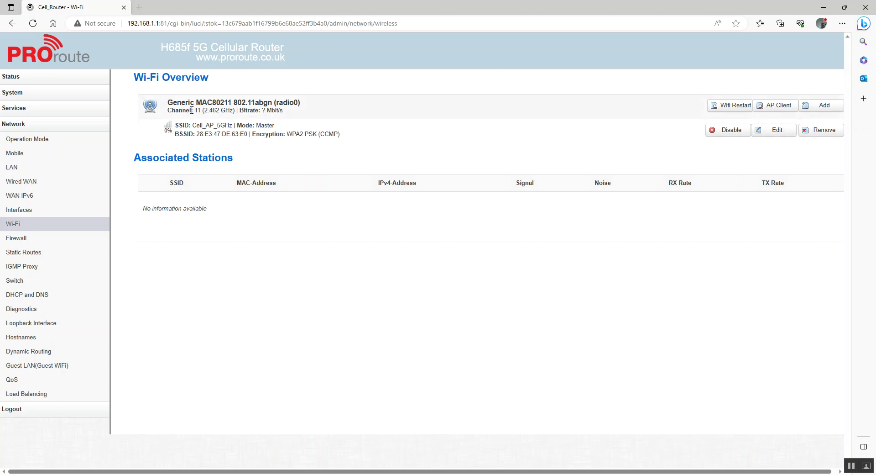
click(781, 133)
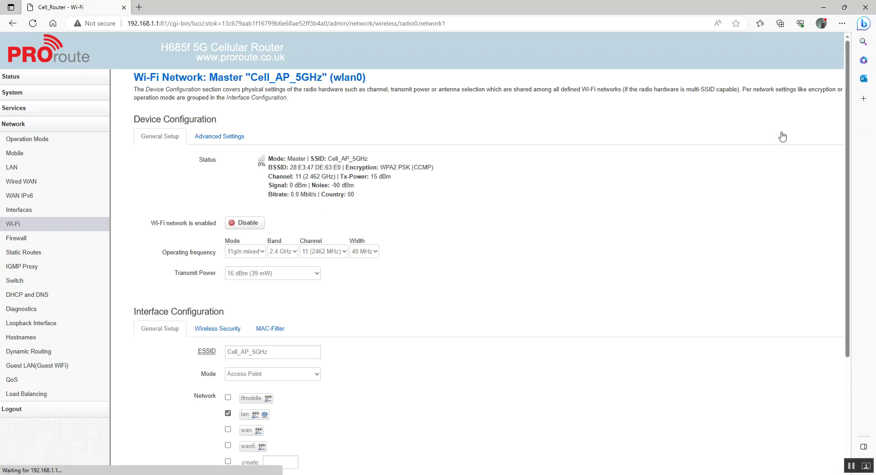
scroll(553, 264, down, 3)
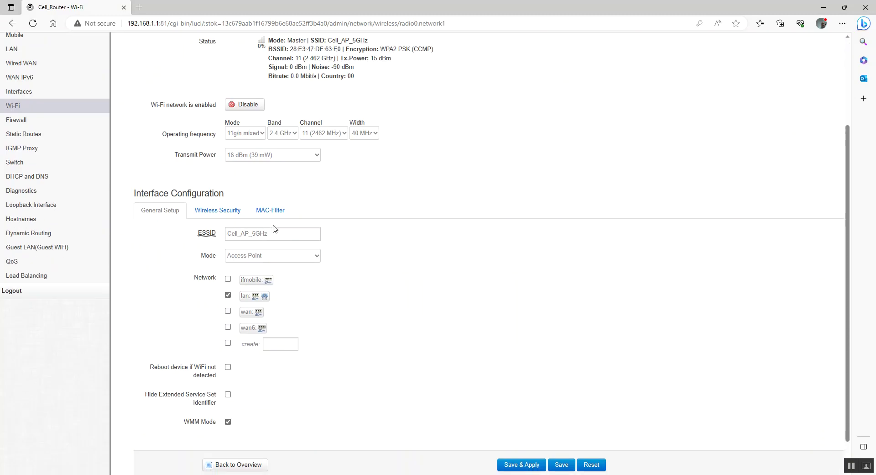
drag(283, 233, 197, 248)
text(Proro)
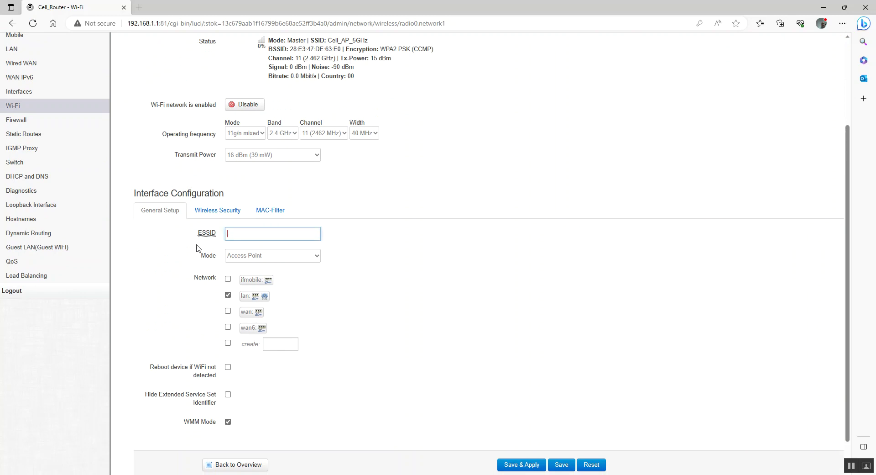
text(CCTV-WiFi)
scroll(354, 326, down, 1)
scroll(357, 327, up, 3)
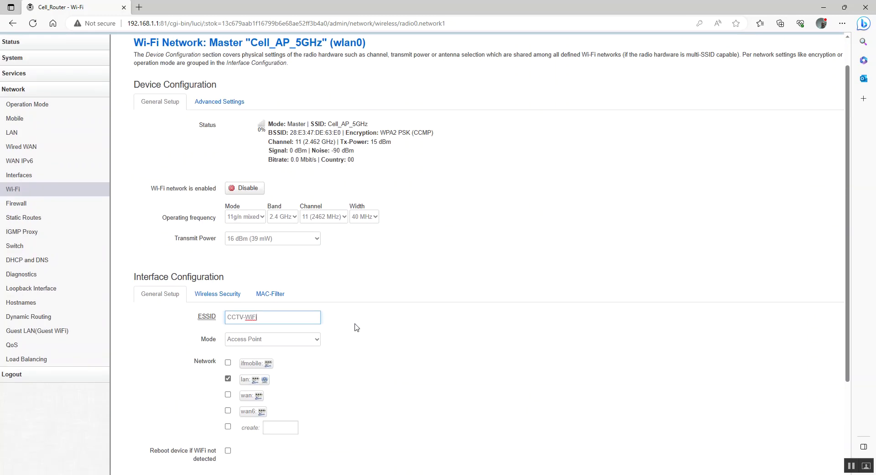
scroll(355, 326, down, 2)
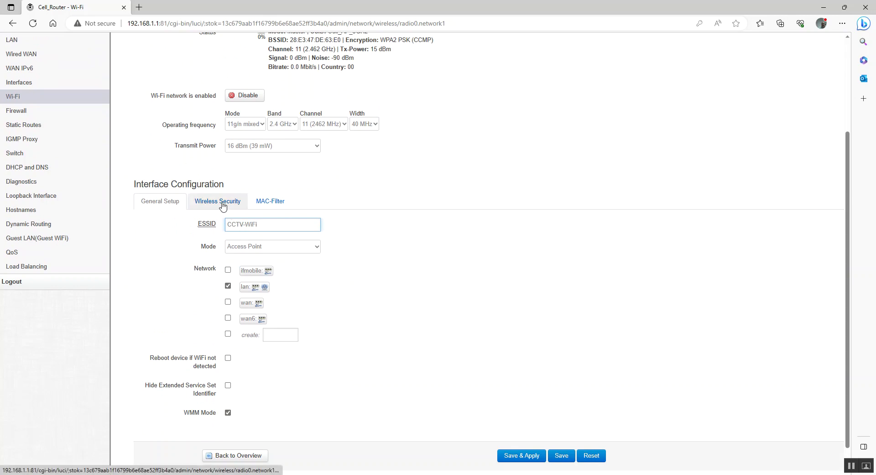
Verify the WPA2-PSK key in wireless security, then save and apply the network.
click(222, 206)
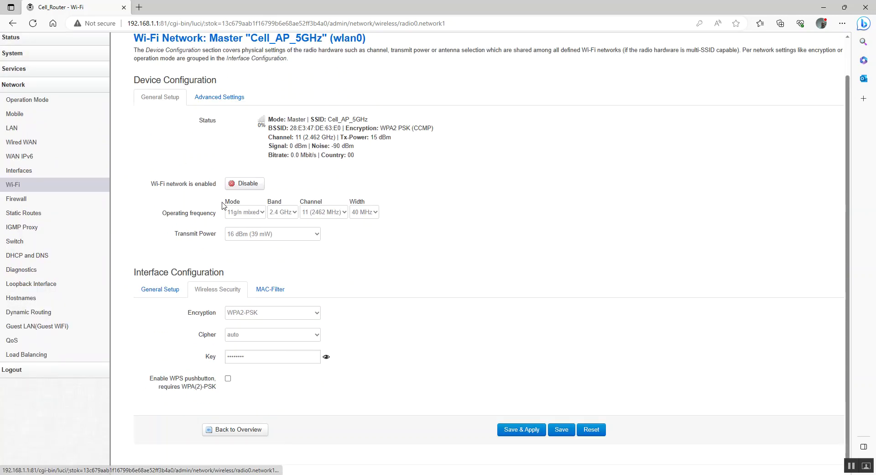
click(326, 357)
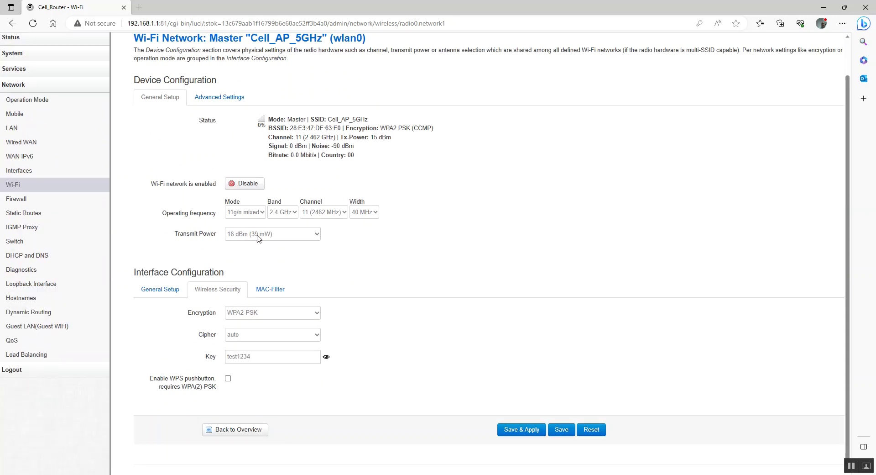
click(155, 291)
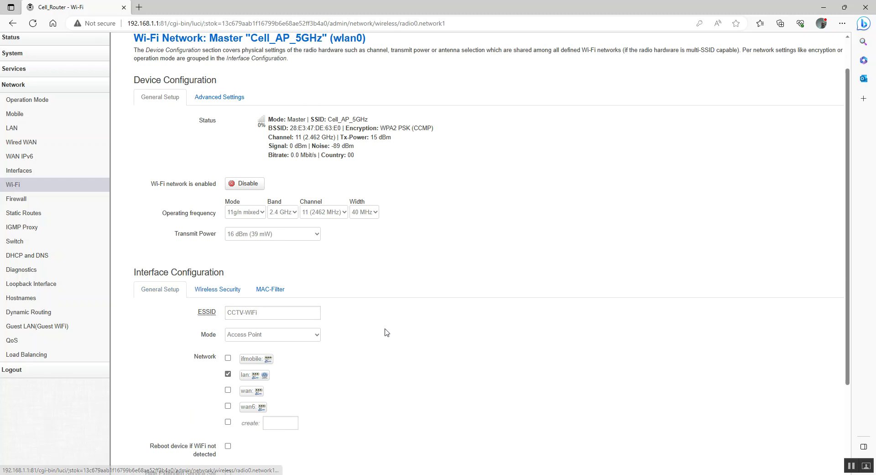
scroll(386, 333, down, 3)
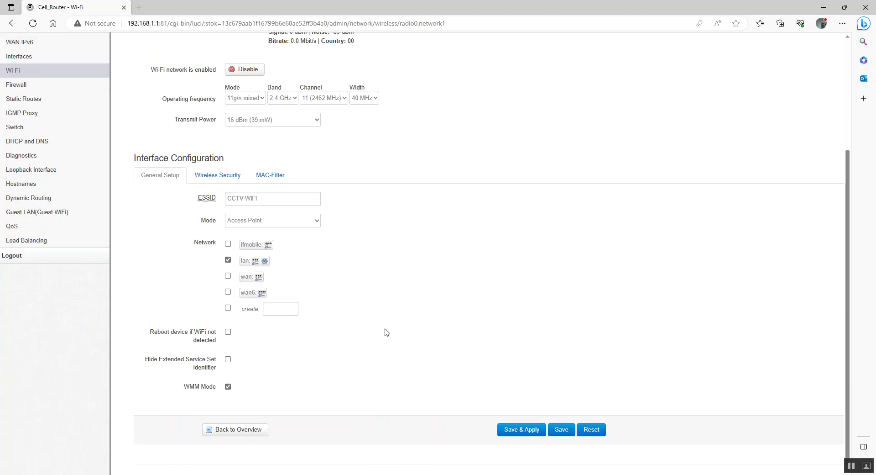
click(524, 431)
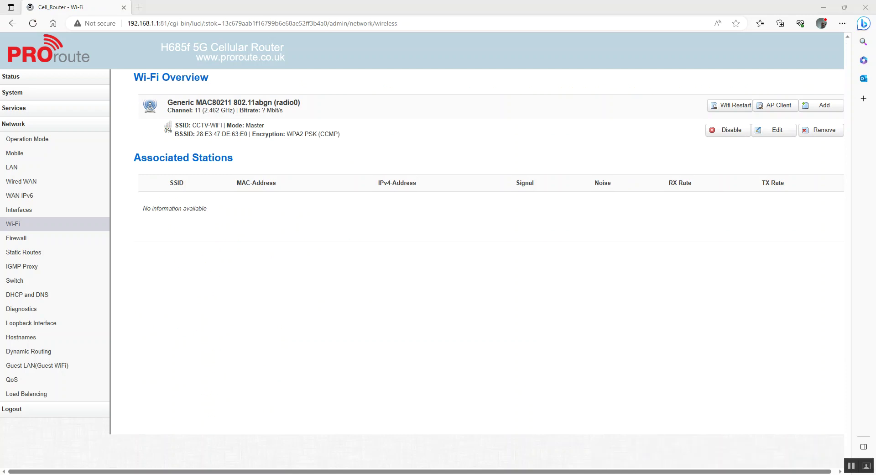
Pick CCTV-WiFi in the Windows Wi-Fi flyout and enter its security key, verifying it.
click(776, 474)
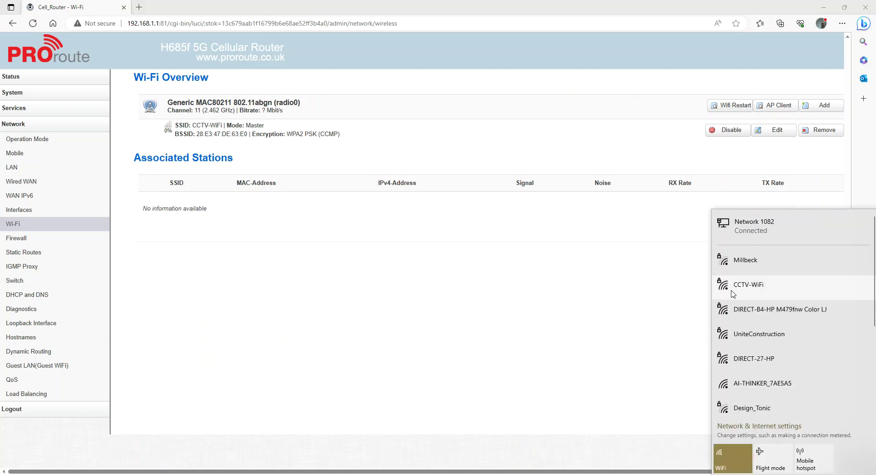
click(757, 287)
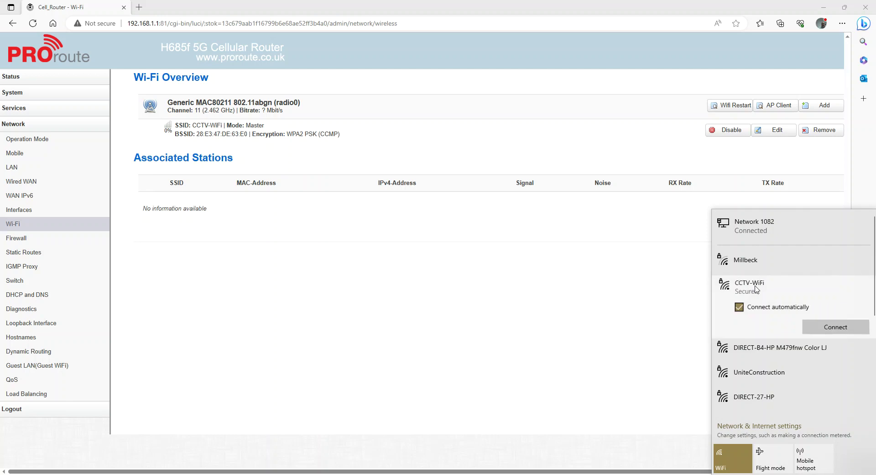
click(844, 330)
text(***)
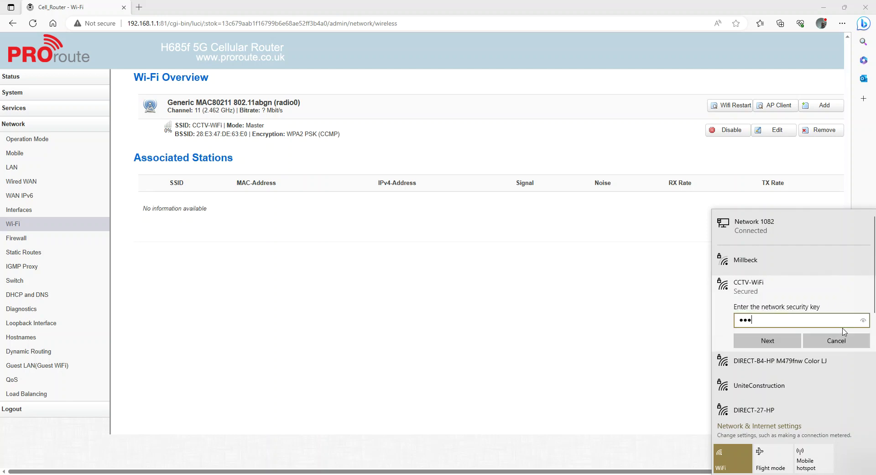
text(****)
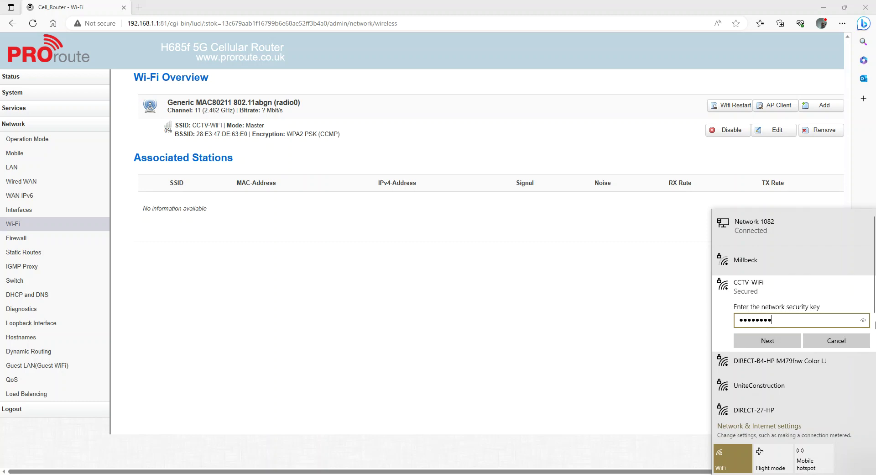
click(864, 322)
click(863, 323)
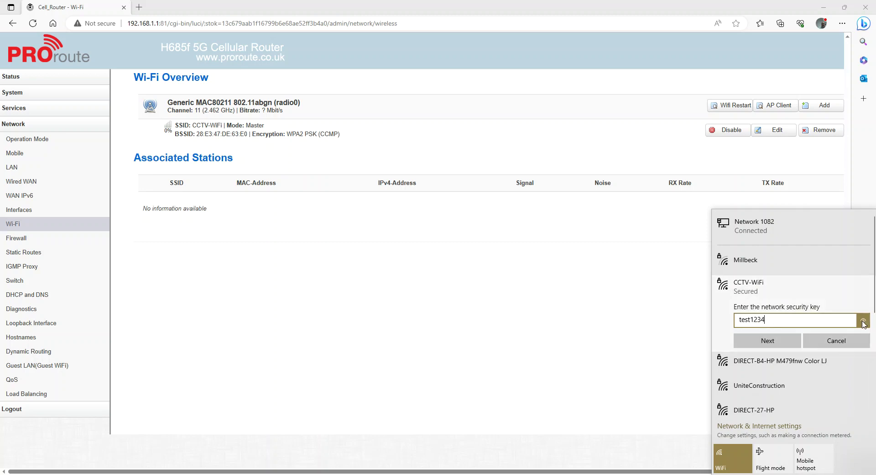
Submit the key, make the PC discoverable, and return to the router's Status Overview.
click(770, 343)
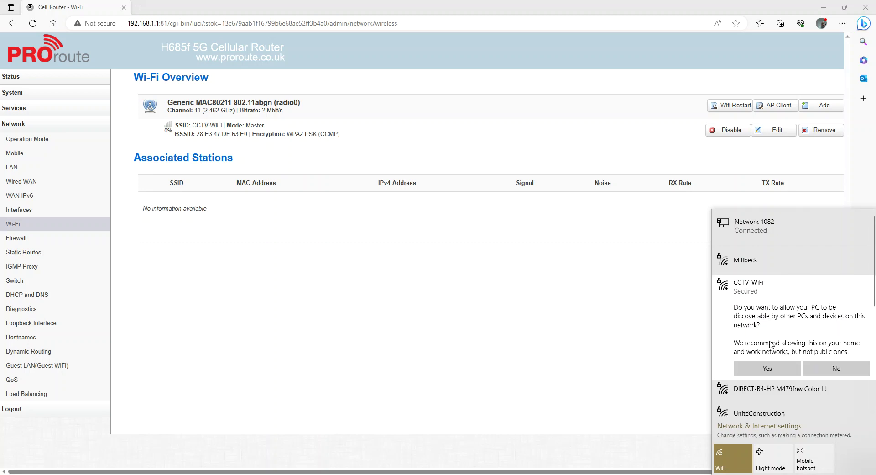
click(769, 368)
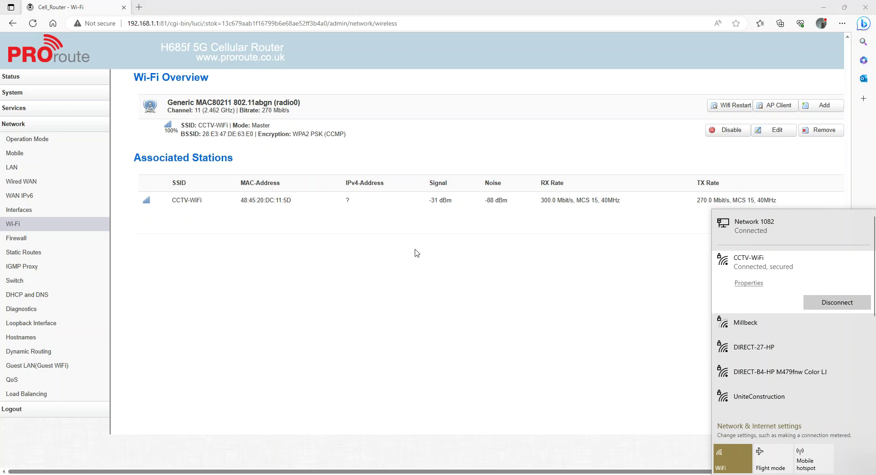
click(11, 82)
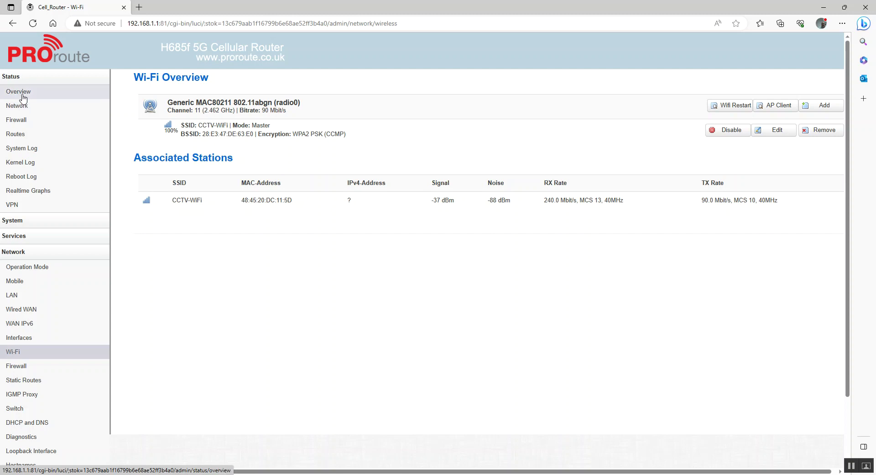
click(22, 95)
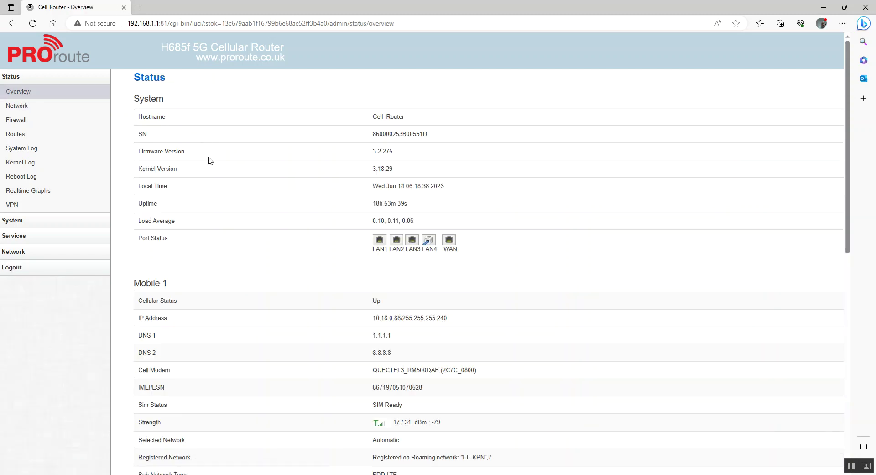
Look at the System Backup/Restore and firmware Upgrade pages, finishing on Backup/Restore.
click(29, 223)
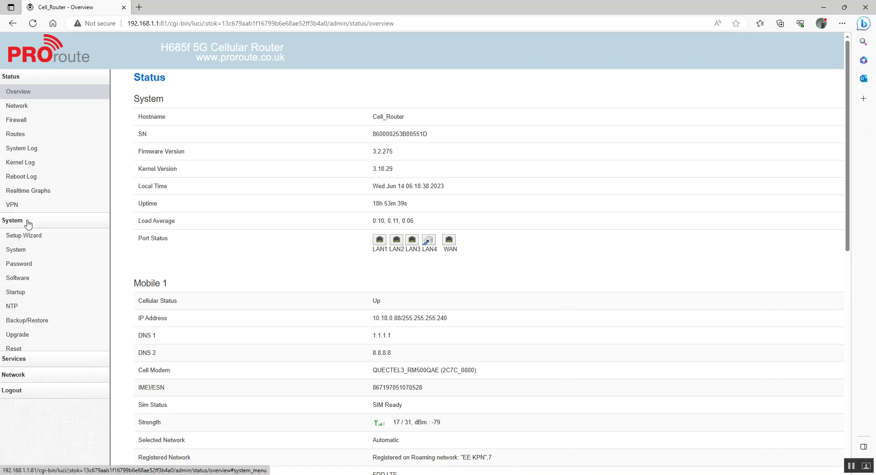
click(22, 321)
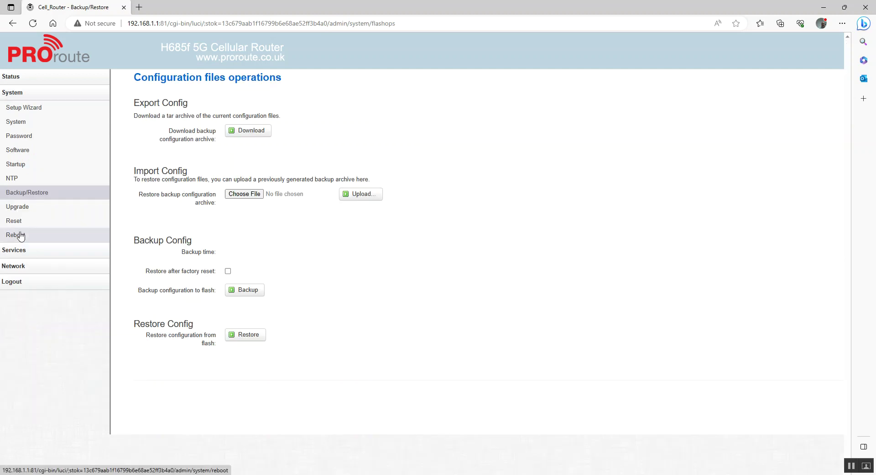
click(18, 210)
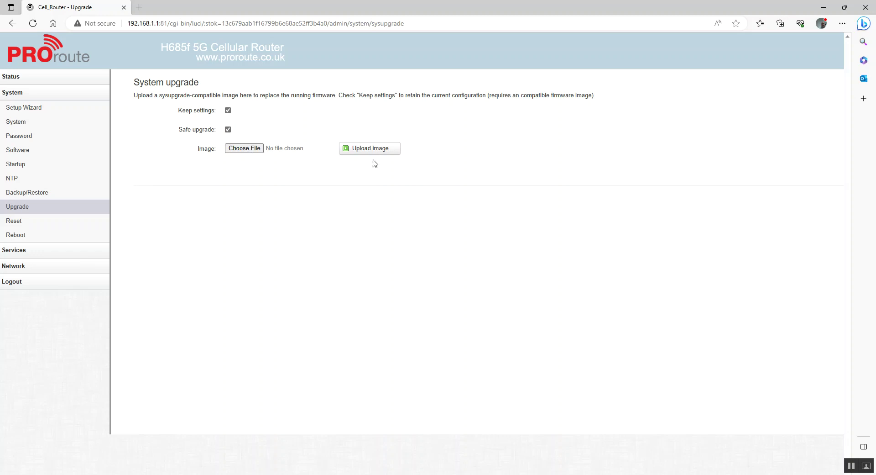
click(30, 196)
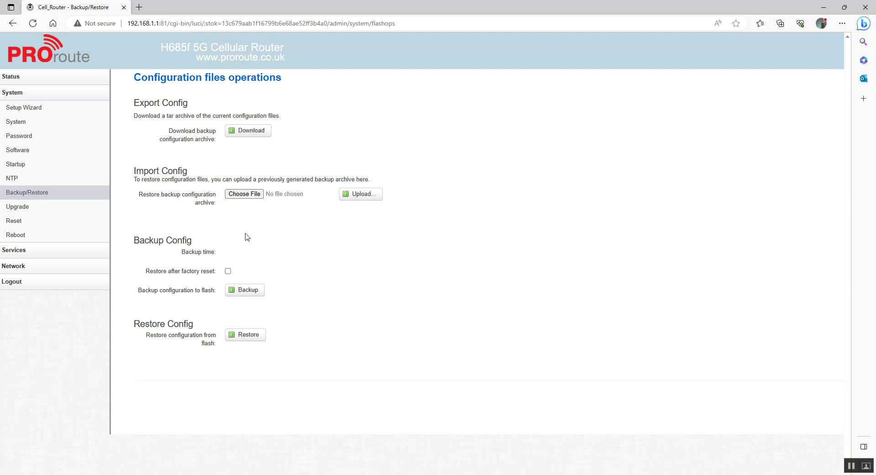
Export the configuration as backup-Cell_Router-2023-06-14.tar.gz and move to the Reboot settings page.
click(254, 132)
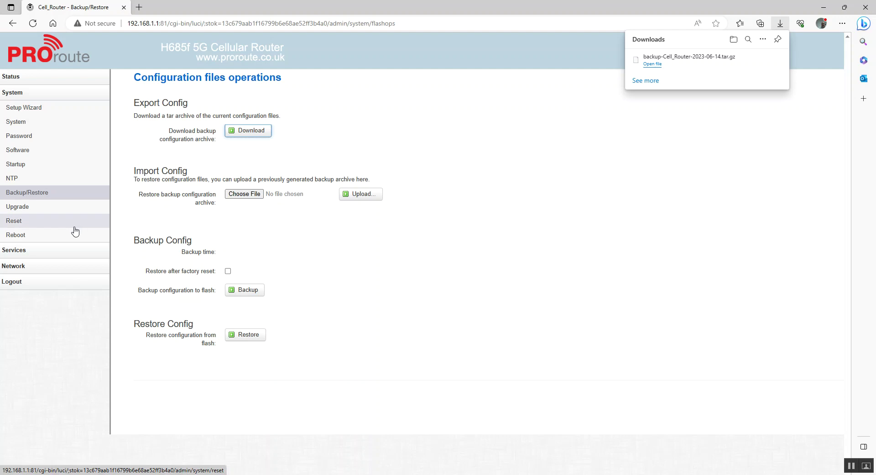
click(41, 239)
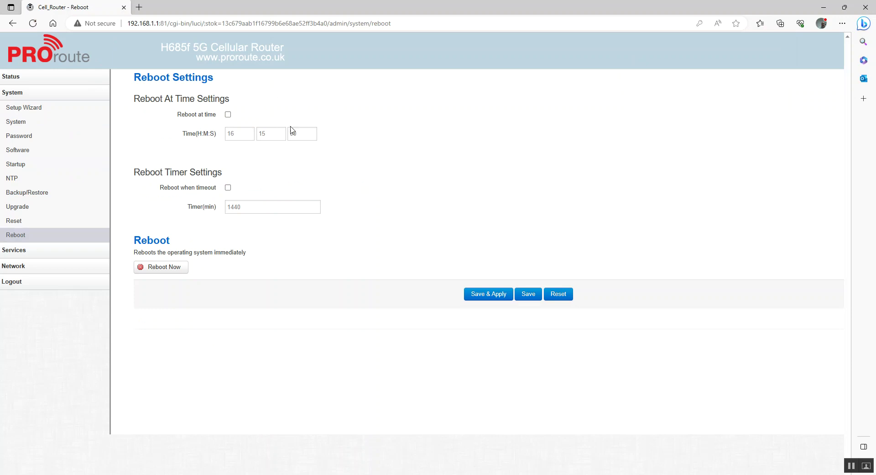
Enable Reboot at time with the hour set to 02 (02:15:00) and apply it.
click(228, 115)
drag(239, 134, 226, 139)
text(02)
click(499, 296)
Go to Services > ICMP Check and enable the ICMP ping check.
click(27, 254)
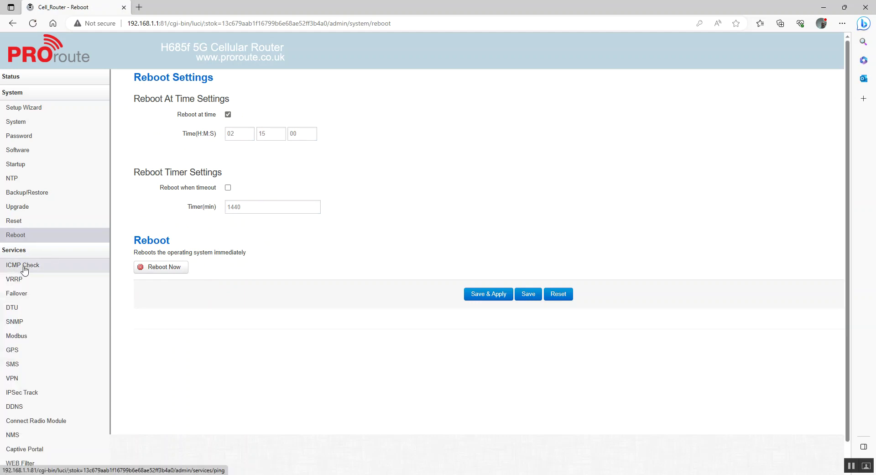
click(24, 271)
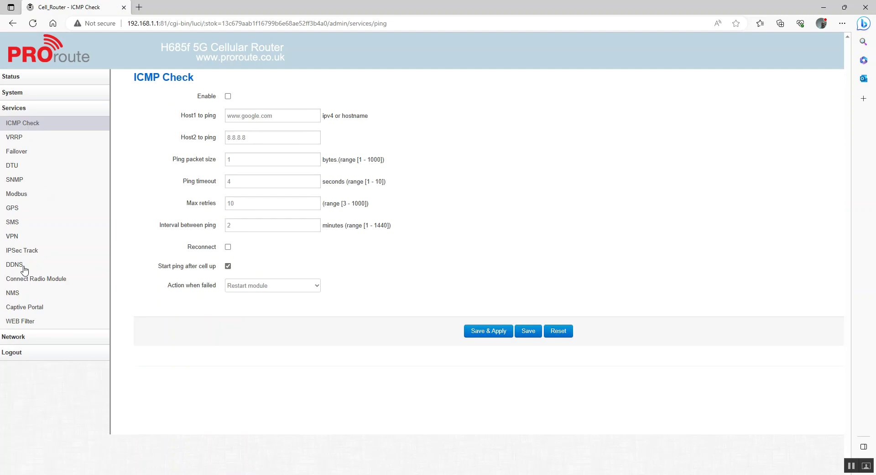
click(228, 97)
Turn on Reconnect and set the ICMP check's failure action to Restart router.
click(227, 95)
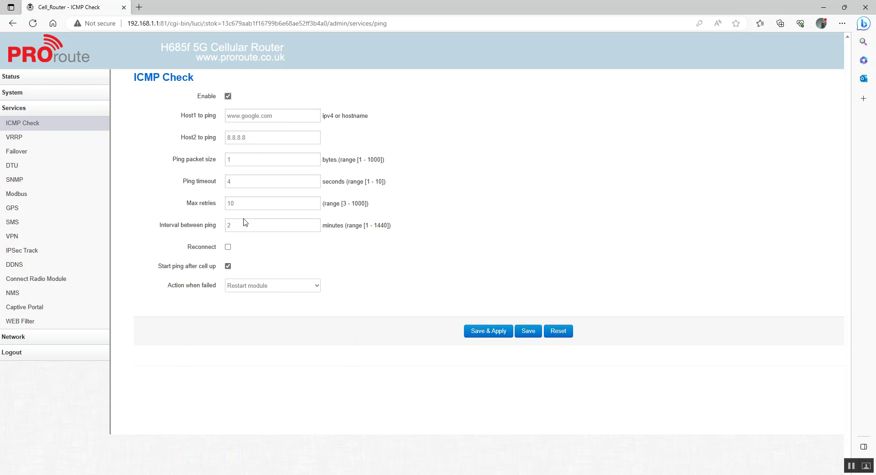
click(228, 247)
click(314, 291)
click(279, 305)
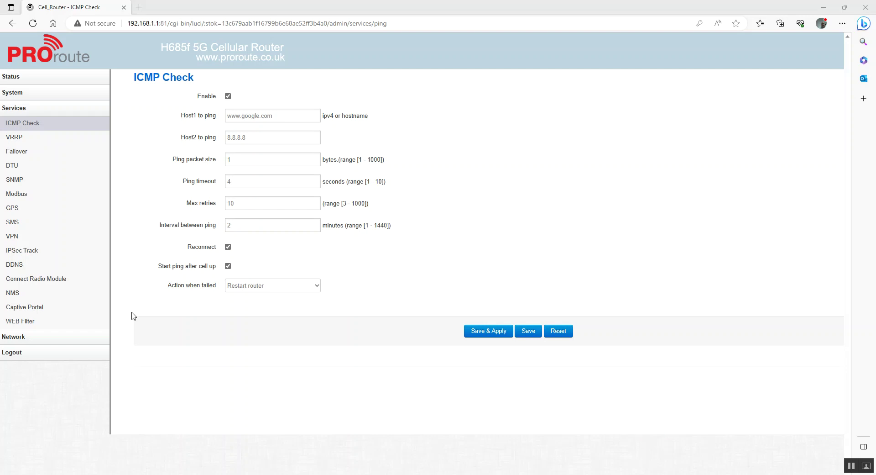
click(38, 337)
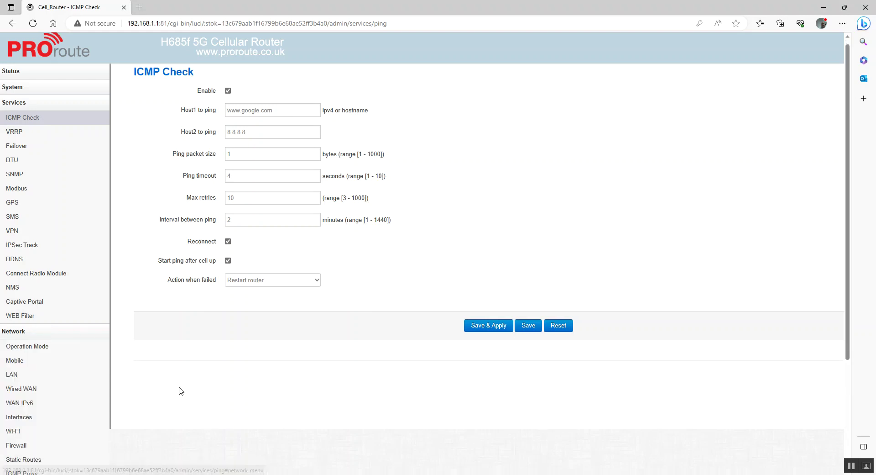
scroll(179, 389, down, 3)
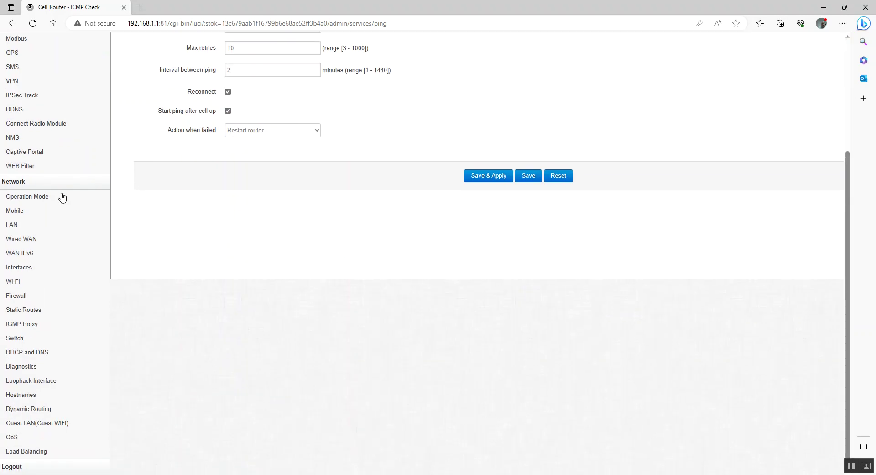
Set the Wired-WAN port to act as LAN in Gateway mode and apply it.
click(31, 197)
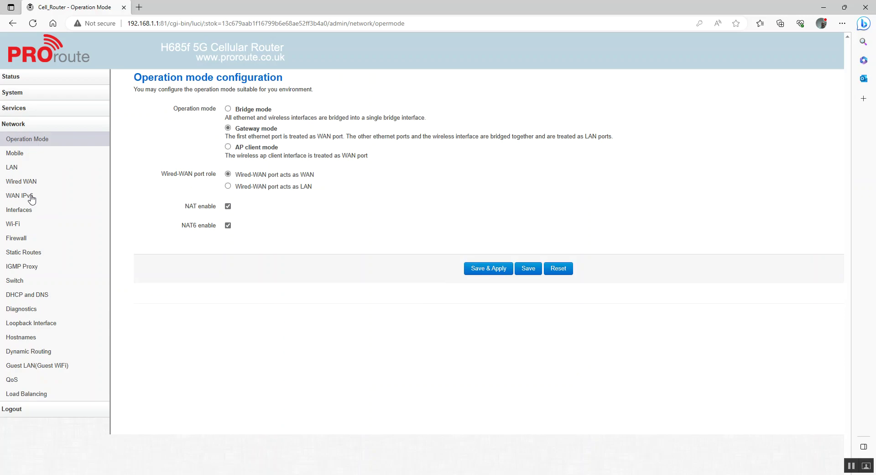
click(499, 268)
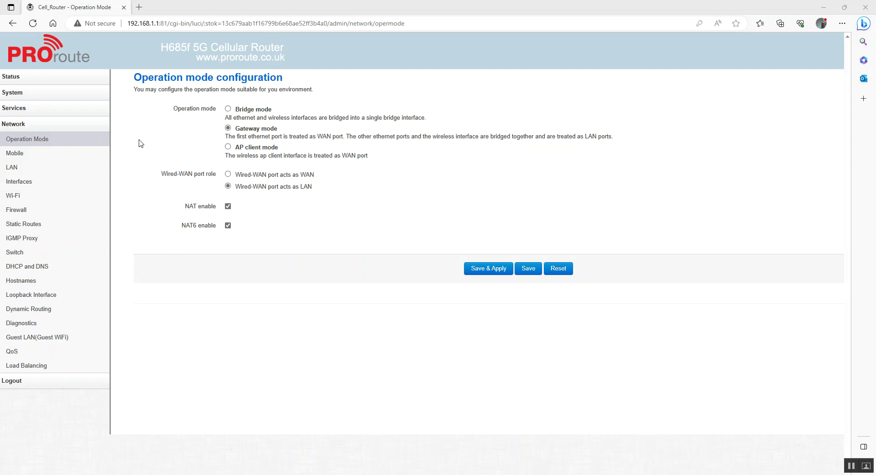
click(22, 125)
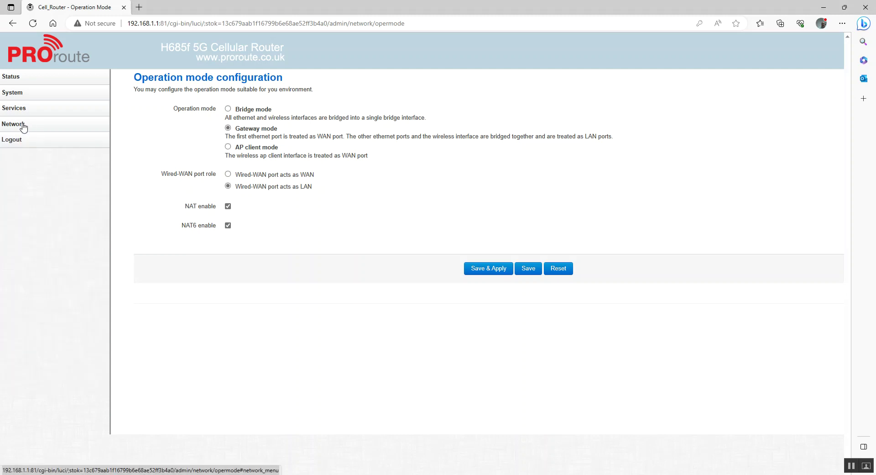
Review the Mobile SIM settings, then inspect the LAN interface's 192.168.1.1 IPv4 address.
click(22, 125)
click(23, 158)
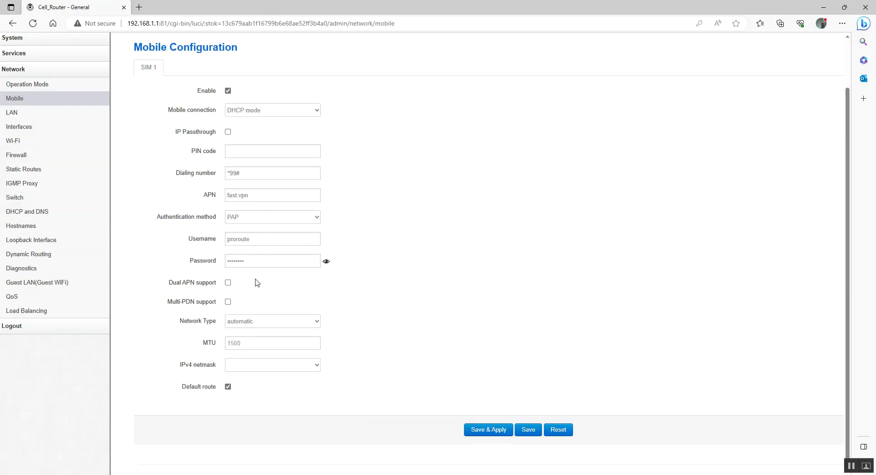
click(20, 115)
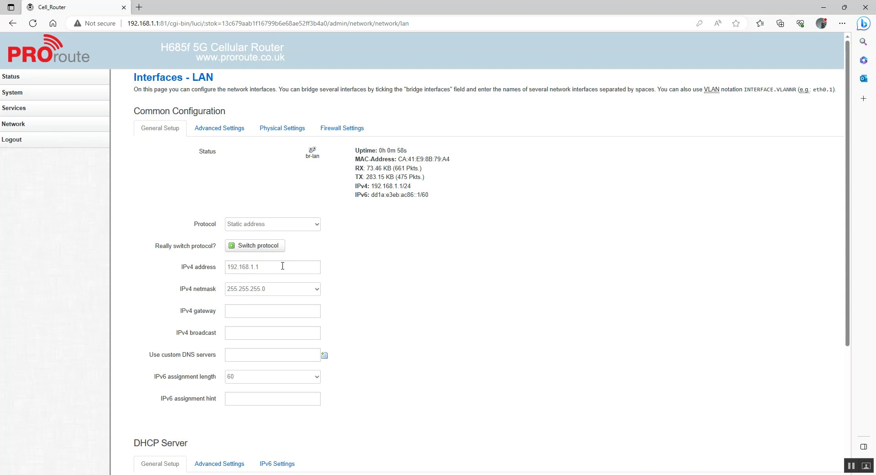
triple_click(283, 266)
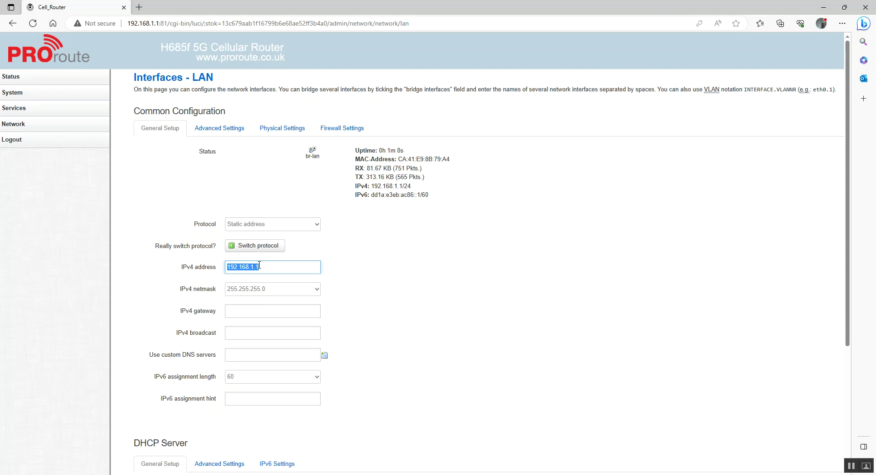
click(19, 126)
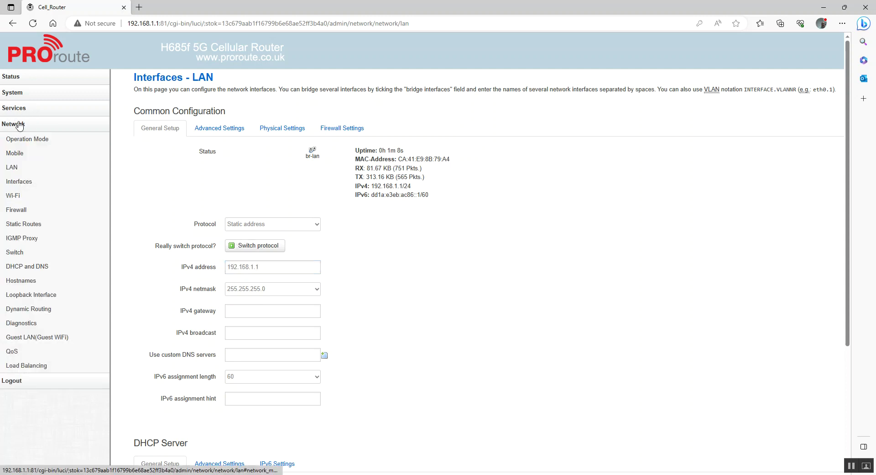
Open the Firewall settings and browse its Port Forwards and Security tabs.
click(19, 209)
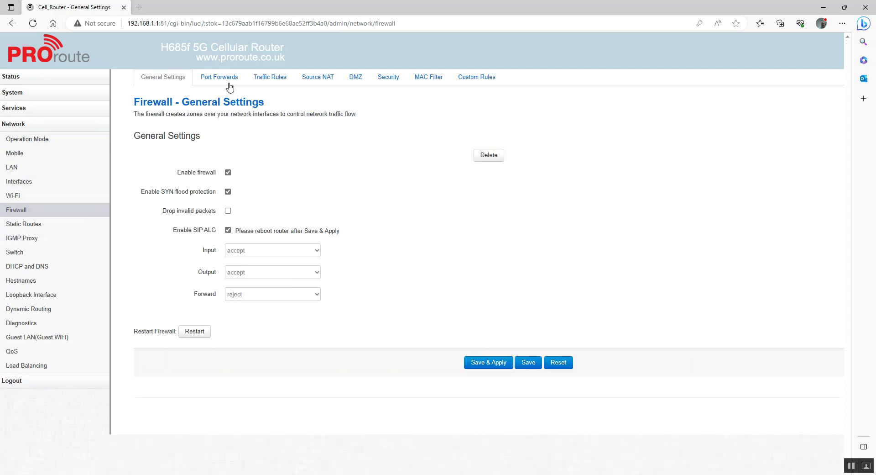
click(227, 81)
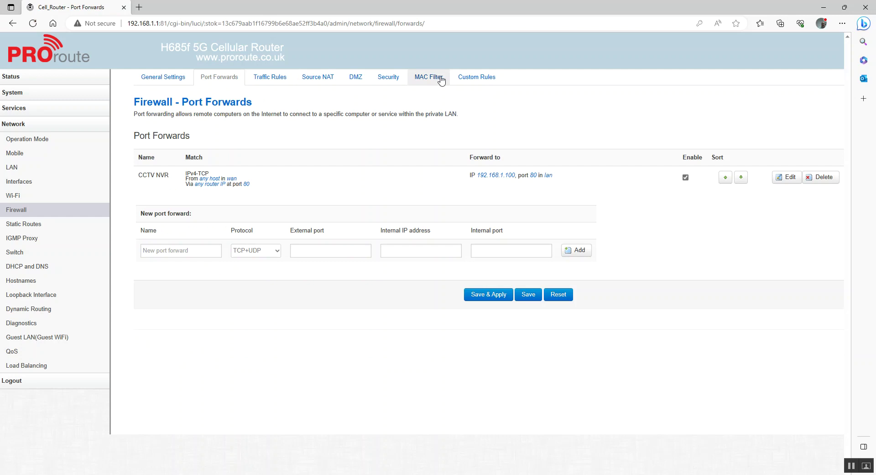
click(389, 78)
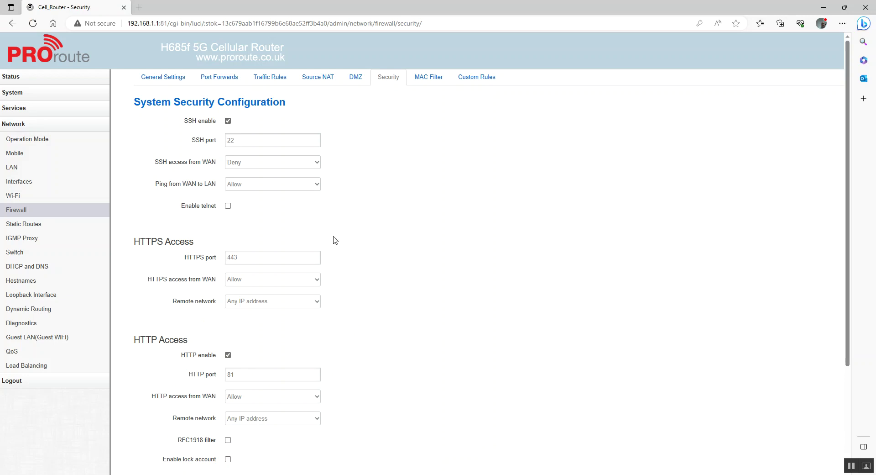
scroll(336, 239, down, 3)
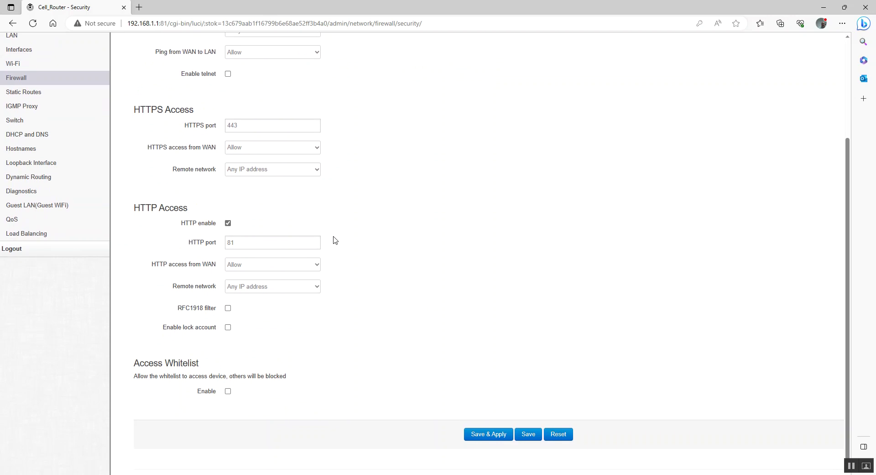
scroll(335, 240, up, 3)
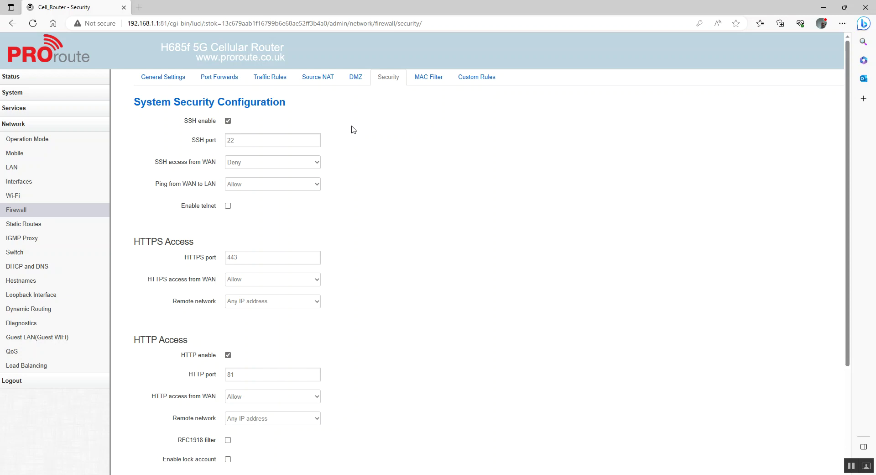
Recheck HTTP Access on port 81 in the Security tab, then view the Wi-Fi Overview.
click(166, 75)
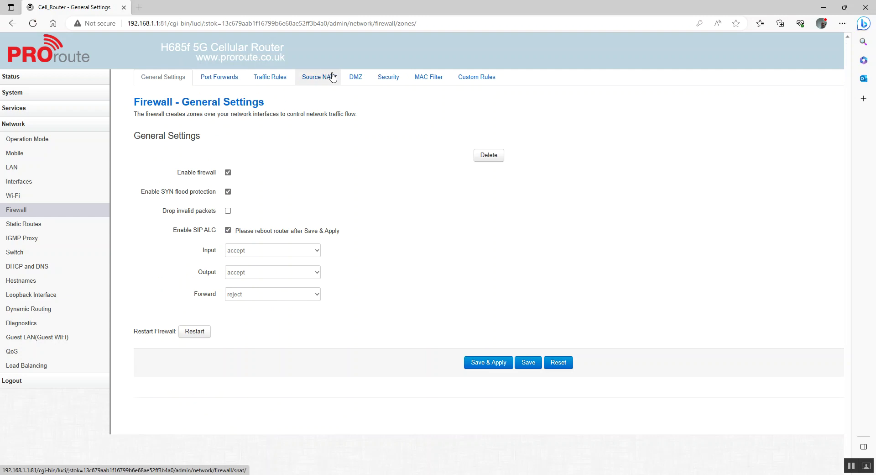
click(381, 81)
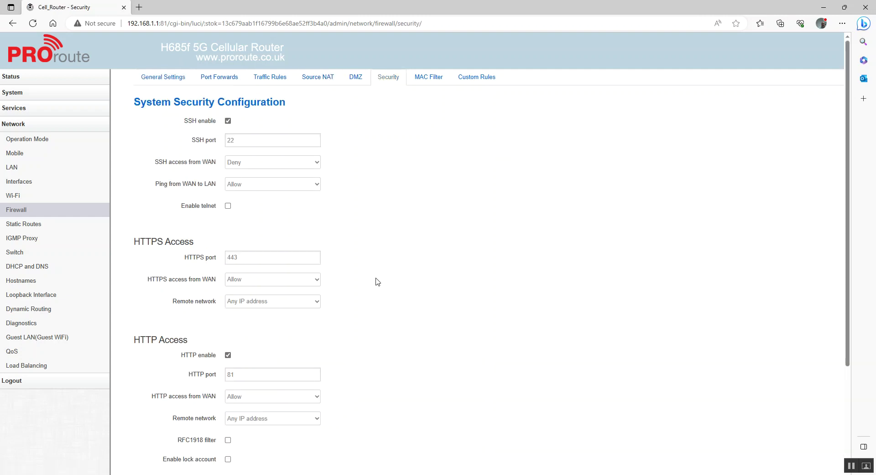
scroll(378, 281, down, 3)
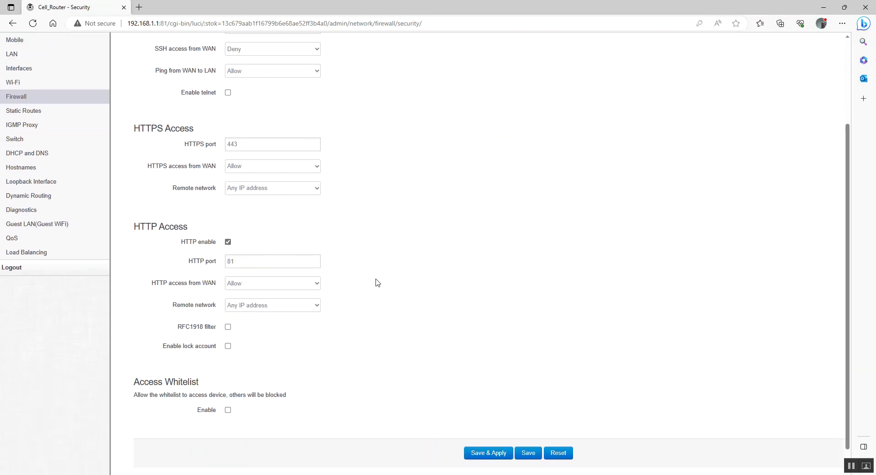
scroll(377, 281, up, 2)
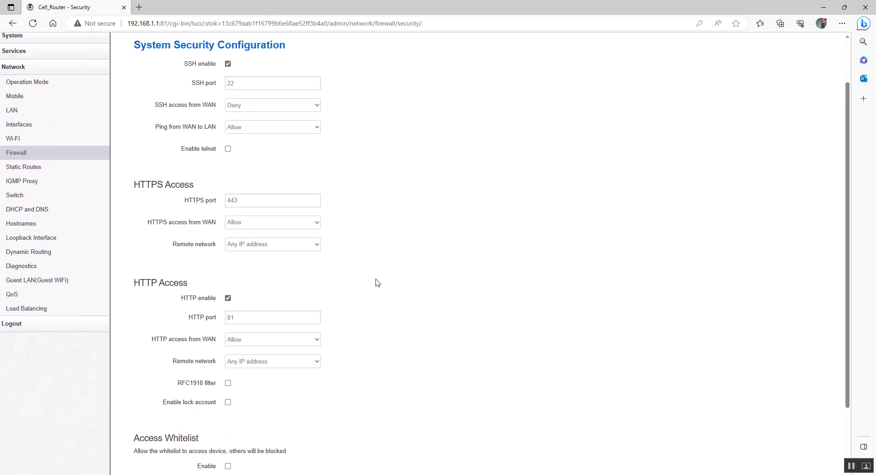
scroll(377, 282, down, 2)
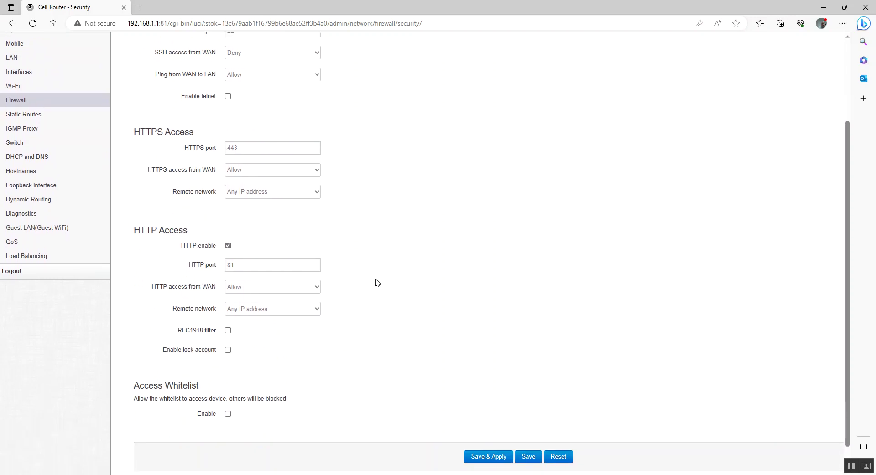
scroll(377, 282, up, 3)
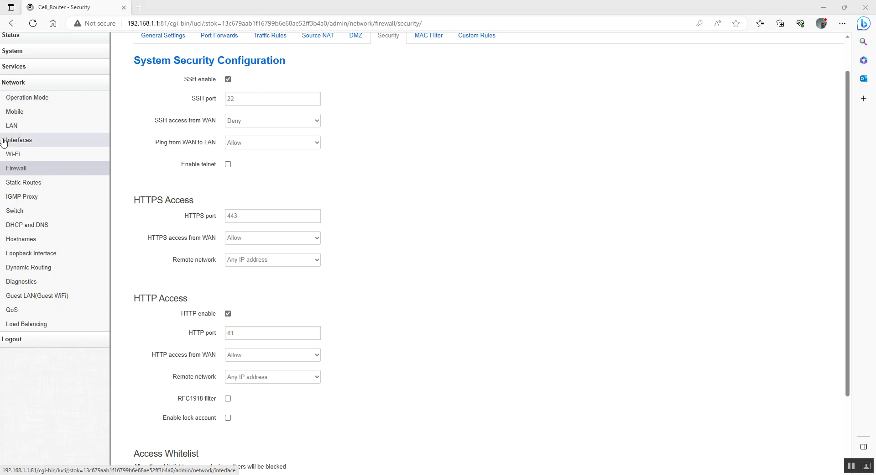
click(12, 154)
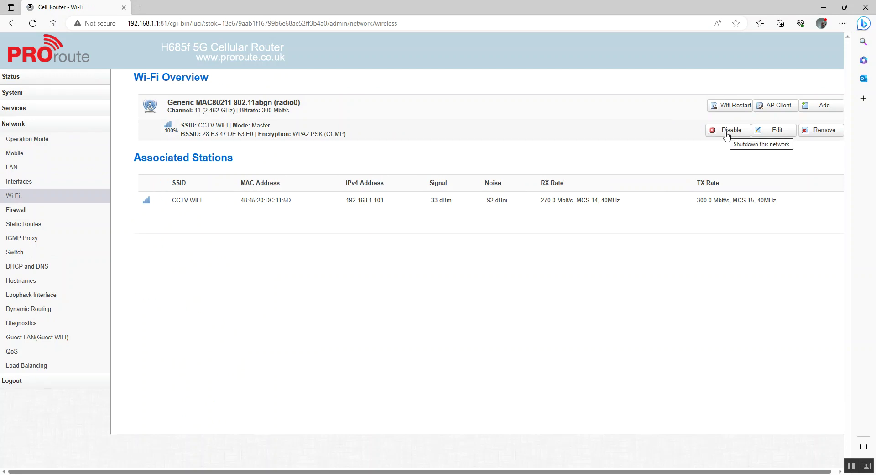
Open the CCTV-WiFi (wlan0) settings and review its 11g/n, 2.4 GHz, channel 11 configuration.
click(778, 131)
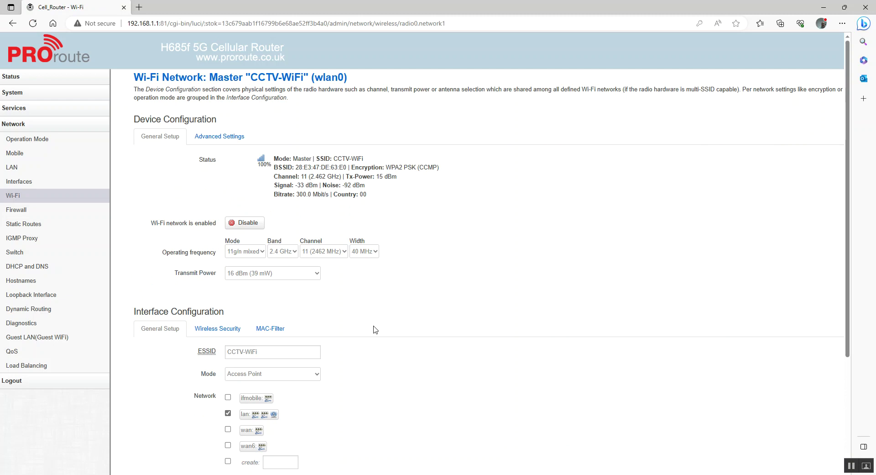
scroll(373, 329, down, 3)
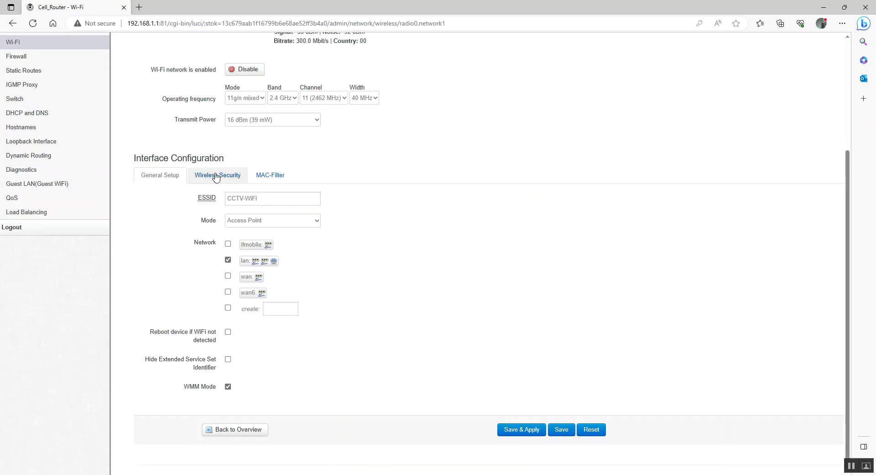
scroll(113, 67, up, 3)
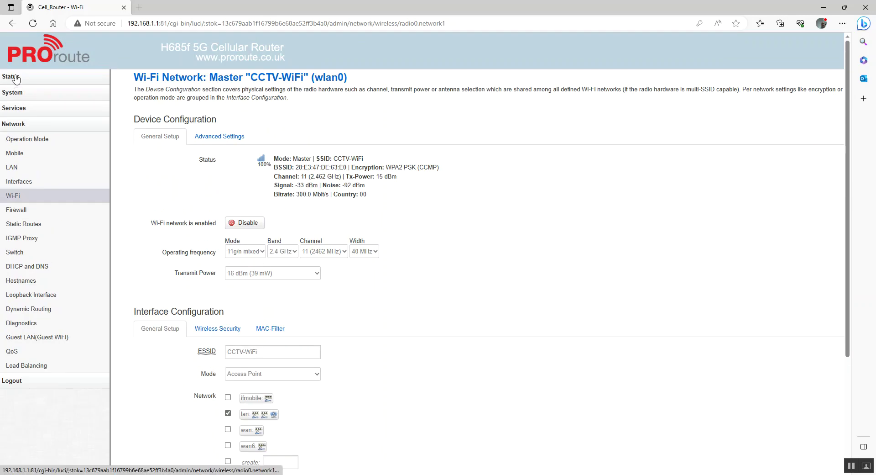
click(16, 78)
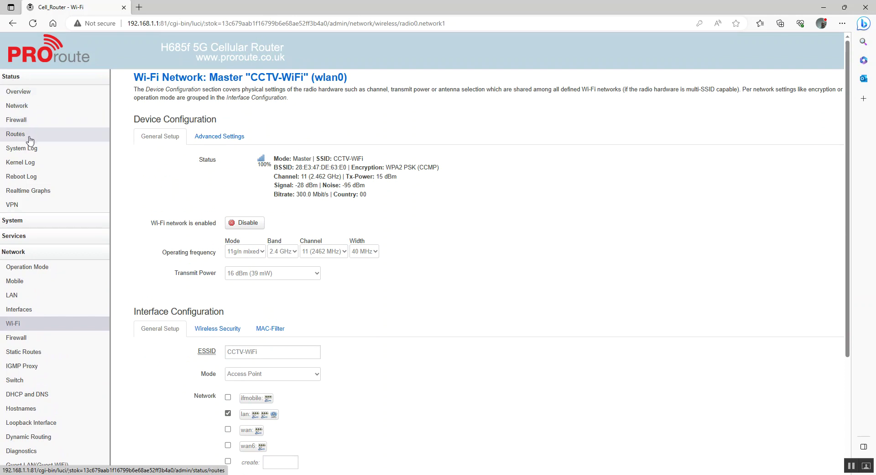
Open the router's system log and scroll down to its newest entries.
click(27, 155)
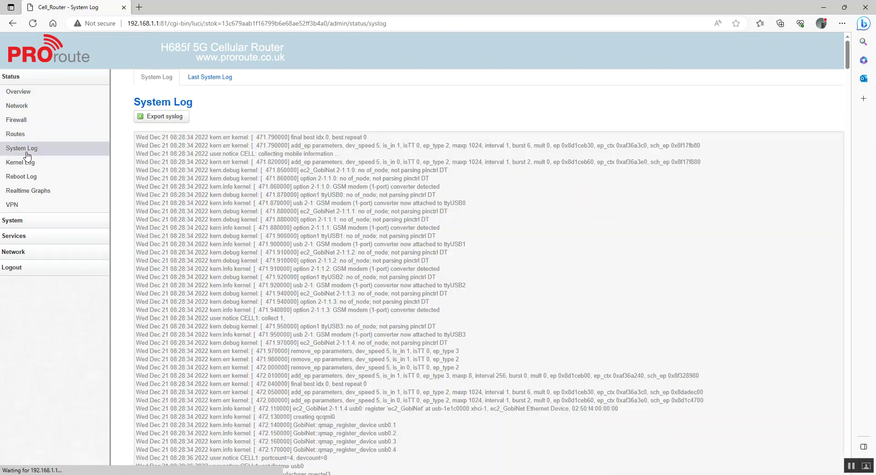
scroll(261, 281, down, 15)
scroll(260, 283, down, 20)
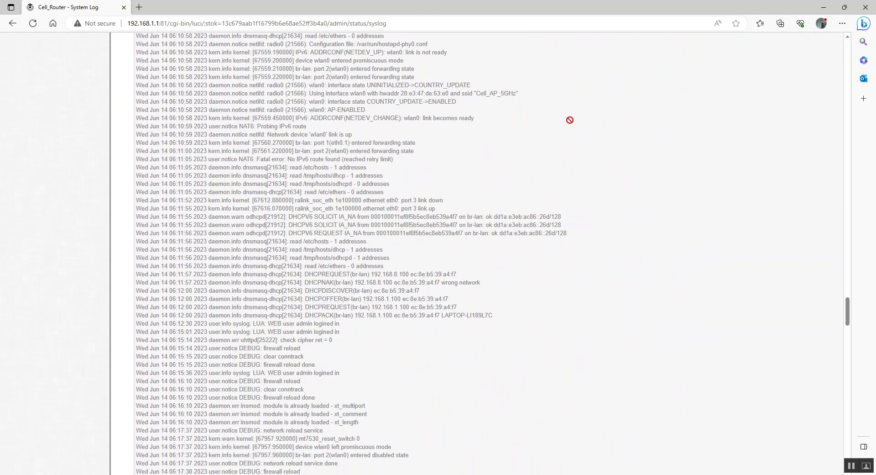
scroll(386, 320, down, 20)
scroll(386, 321, down, 10)
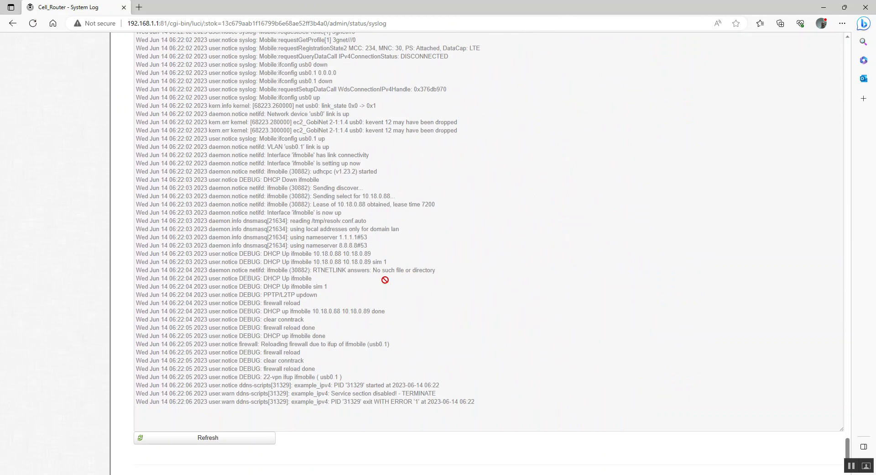
Refresh the system log to show its latest entries, then return to the top.
click(223, 438)
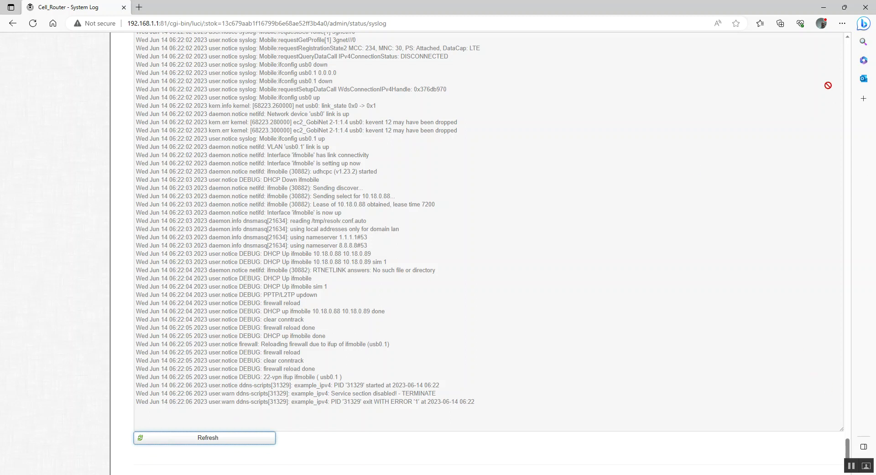
scroll(847, 53, up, 20)
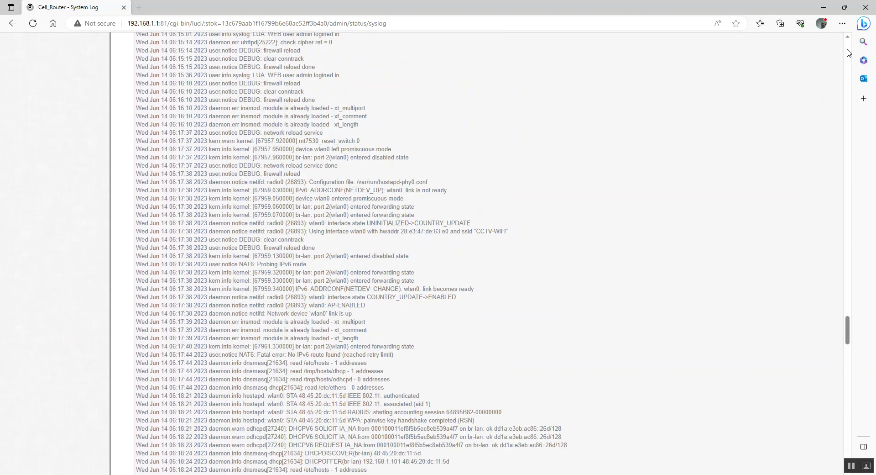
scroll(847, 53, up, 20)
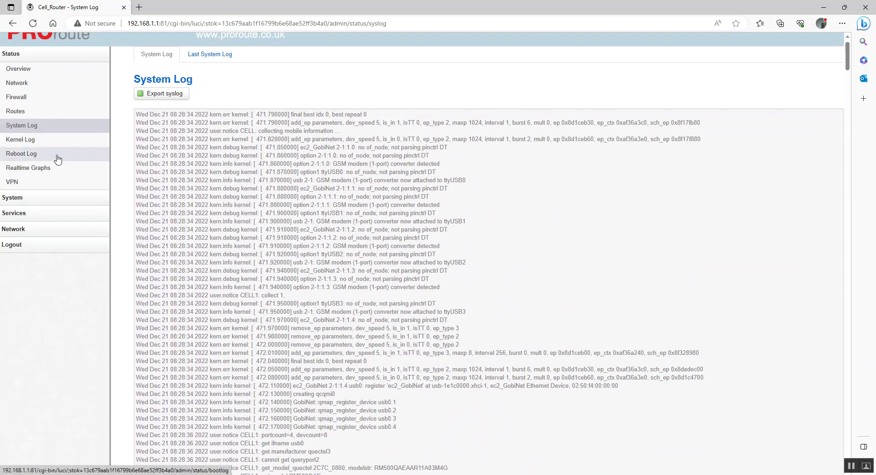
click(19, 85)
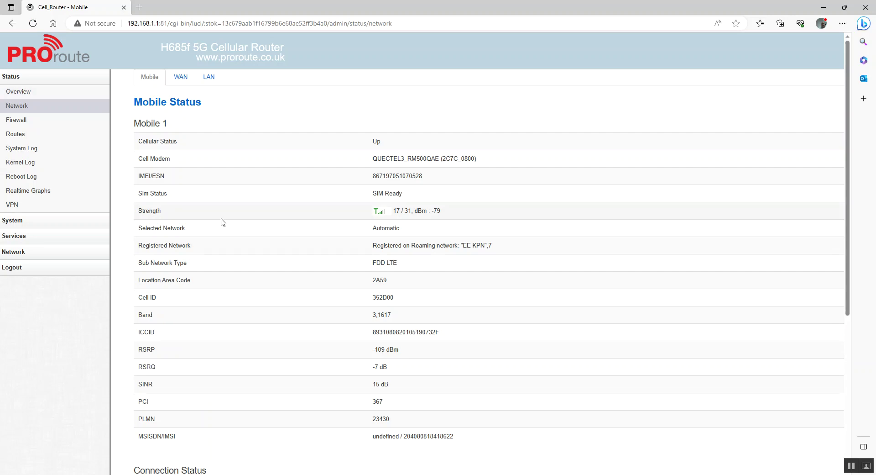
Review Mobile Status: cellular Up, SIM Ready, roaming on EE KPN, RSRP -109 dBm, SINR 14 dB.
scroll(255, 352, down, 1)
scroll(255, 352, down, 1)
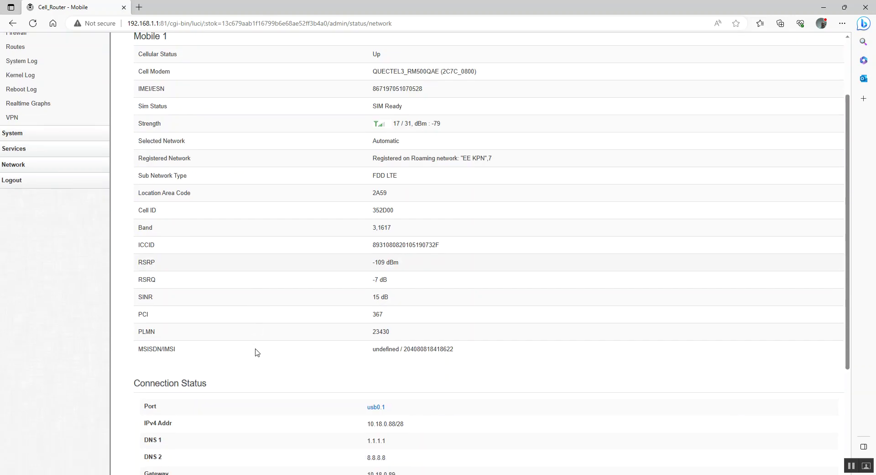
scroll(255, 353, up, 2)
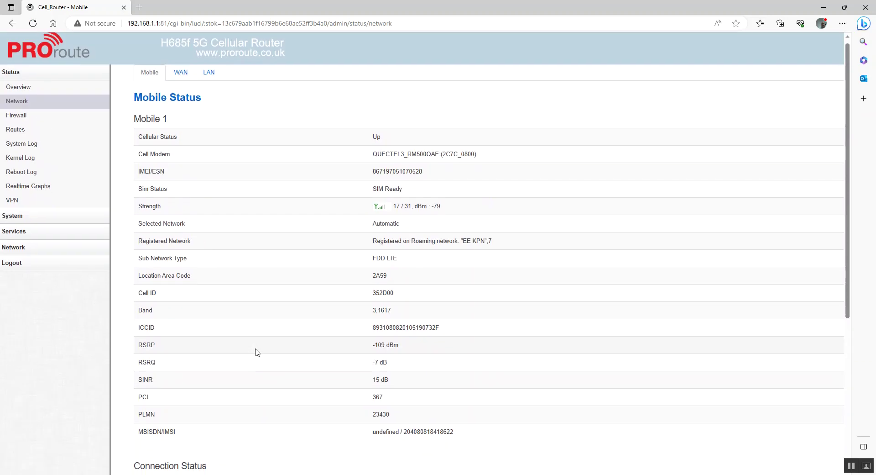
scroll(254, 353, up, 1)
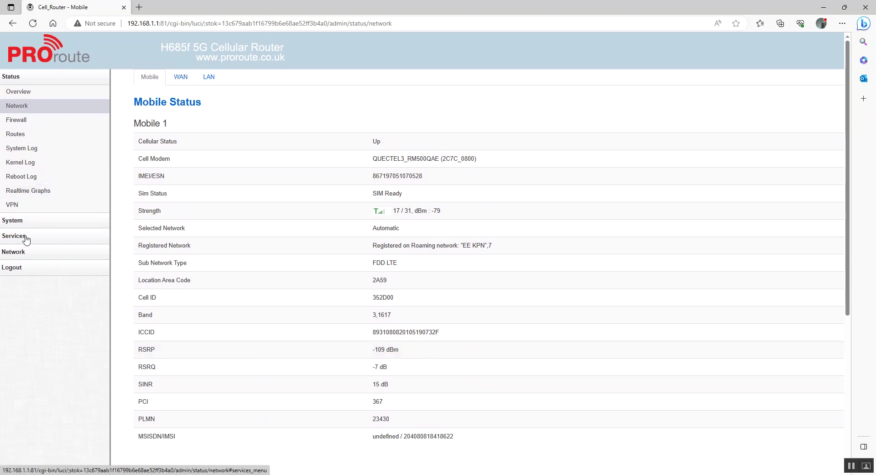
click(23, 222)
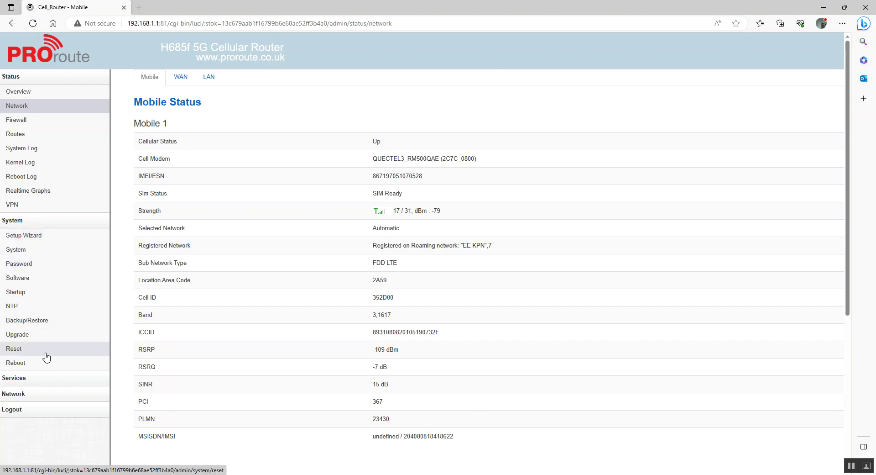
click(25, 380)
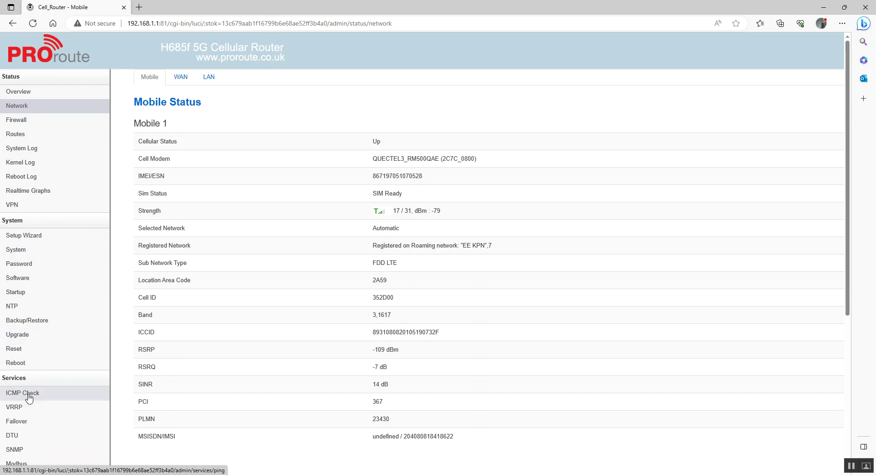
scroll(37, 436, down, 5)
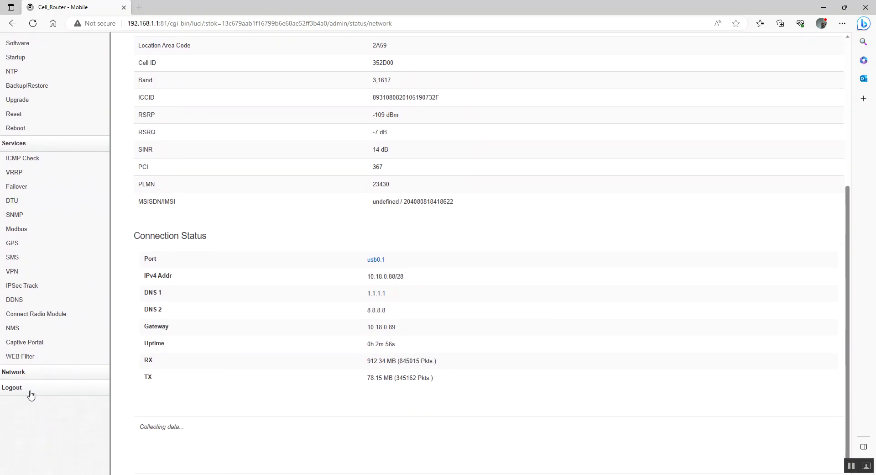
scroll(206, 372, up, 5)
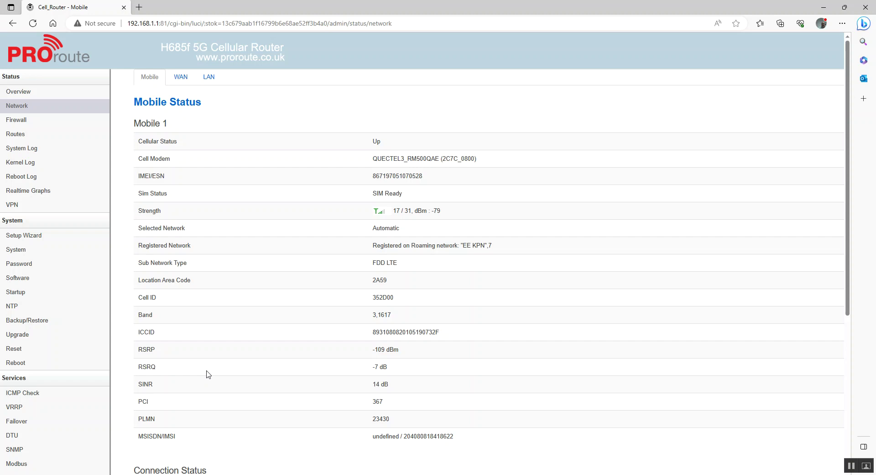